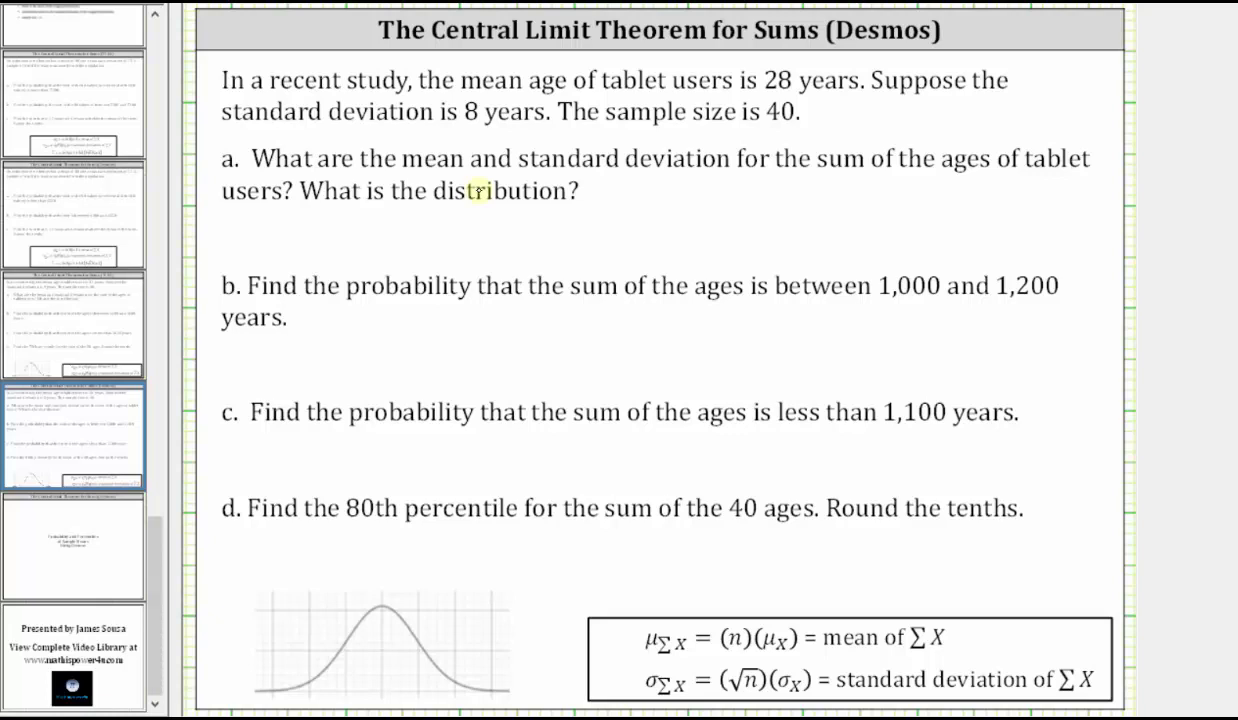
Ink μΣx = 40(28) = 1120 years under question a.
{"action": "mouse_move", "coordinate": [216, 236]}
{"action": "left_mouse_down"}
{"action": "mouse_move", "coordinate": [230, 214]}
{"action": "mouse_move", "coordinate": [263, 238]}
{"action": "mouse_move", "coordinate": [248, 238]}
{"action": "mouse_move", "coordinate": [276, 216]}
{"action": "left_mouse_up"}
{"action": "left_click_drag", "start_coordinate": [264, 221], "coordinate": [276, 221]}
{"action": "mouse_move", "coordinate": [294, 206]}
{"action": "left_mouse_down"}
{"action": "mouse_move", "coordinate": [312, 231]}
{"action": "mouse_move", "coordinate": [318, 214]}
{"action": "mouse_move", "coordinate": [343, 232]}
{"action": "mouse_move", "coordinate": [382, 214]}
{"action": "mouse_move", "coordinate": [380, 238]}
{"action": "mouse_move", "coordinate": [411, 221]}
{"action": "left_mouse_up"}
{"action": "left_click_drag", "start_coordinate": [397, 230], "coordinate": [412, 229]}
{"action": "left_click_drag", "start_coordinate": [422, 212], "coordinate": [420, 236]}
{"action": "mouse_move", "coordinate": [433, 212]}
{"action": "left_mouse_down"}
{"action": "mouse_move", "coordinate": [431, 236]}
{"action": "mouse_move", "coordinate": [455, 234]}
{"action": "mouse_move", "coordinate": [469, 212]}
{"action": "mouse_move", "coordinate": [485, 236]}
{"action": "mouse_move", "coordinate": [490, 222]}
{"action": "left_mouse_up"}
{"action": "left_click_drag", "start_coordinate": [498, 217], "coordinate": [512, 224]}
{"action": "left_click_drag", "start_coordinate": [524, 216], "coordinate": [525, 224]}
{"action": "left_click_drag", "start_coordinate": [524, 214], "coordinate": [542, 222]}
{"action": "left_click_drag", "start_coordinate": [558, 216], "coordinate": [548, 232]}
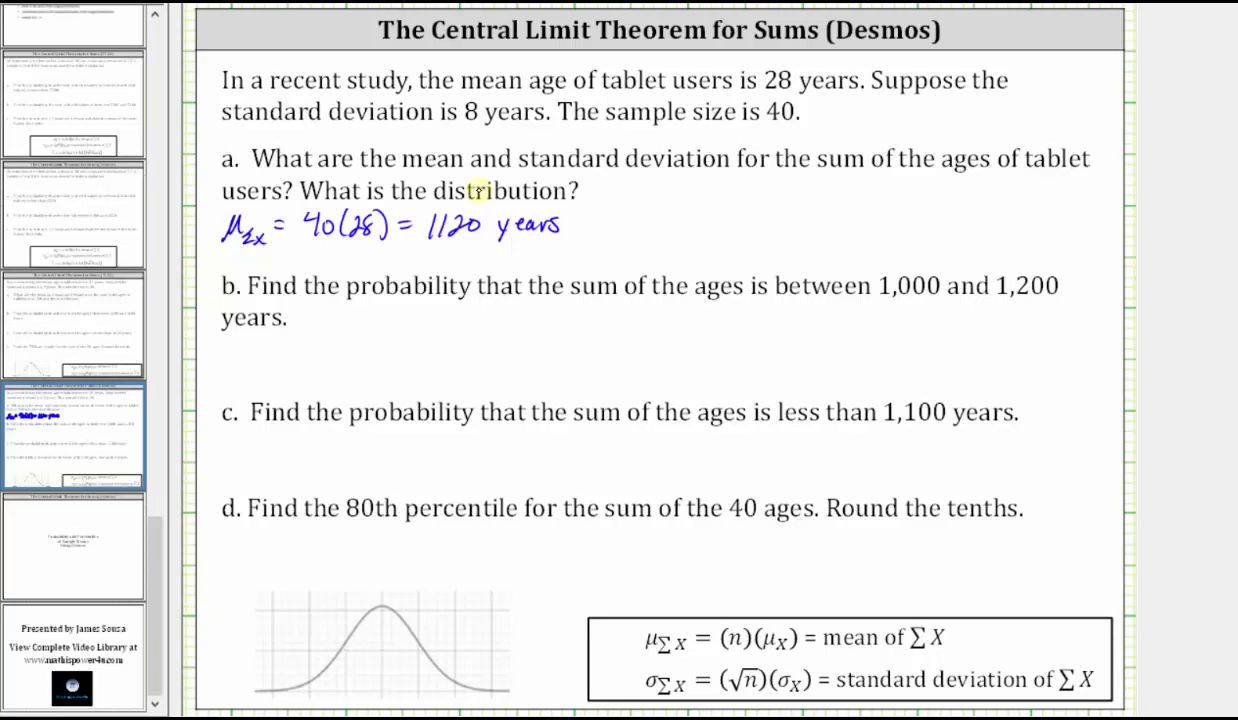
Begin the standard deviation line σΣx = √40 beside the mean.
{"action": "mouse_move", "coordinate": [632, 194]}
{"action": "left_mouse_down"}
{"action": "mouse_move", "coordinate": [614, 201]}
{"action": "mouse_move", "coordinate": [642, 218]}
{"action": "left_mouse_up"}
{"action": "mouse_move", "coordinate": [642, 208]}
{"action": "left_mouse_down"}
{"action": "mouse_move", "coordinate": [630, 218]}
{"action": "mouse_move", "coordinate": [664, 199]}
{"action": "left_mouse_up"}
{"action": "left_click_drag", "start_coordinate": [654, 206], "coordinate": [665, 206]}
{"action": "mouse_move", "coordinate": [681, 200]}
{"action": "left_mouse_down"}
{"action": "mouse_move", "coordinate": [715, 183]}
{"action": "mouse_move", "coordinate": [727, 201]}
{"action": "mouse_move", "coordinate": [794, 194]}
{"action": "left_mouse_up"}
Complete σΣx = 8√40 years, then write P(1000 < Σx < 1200) ≈ under part b.
{"action": "mouse_move", "coordinate": [779, 204]}
{"action": "left_mouse_down"}
{"action": "mouse_move", "coordinate": [839, 184]}
{"action": "mouse_move", "coordinate": [870, 184]}
{"action": "mouse_move", "coordinate": [840, 207]}
{"action": "mouse_move", "coordinate": [864, 190]}
{"action": "mouse_move", "coordinate": [897, 208]}
{"action": "mouse_move", "coordinate": [938, 192]}
{"action": "mouse_move", "coordinate": [944, 204]}
{"action": "left_mouse_up"}
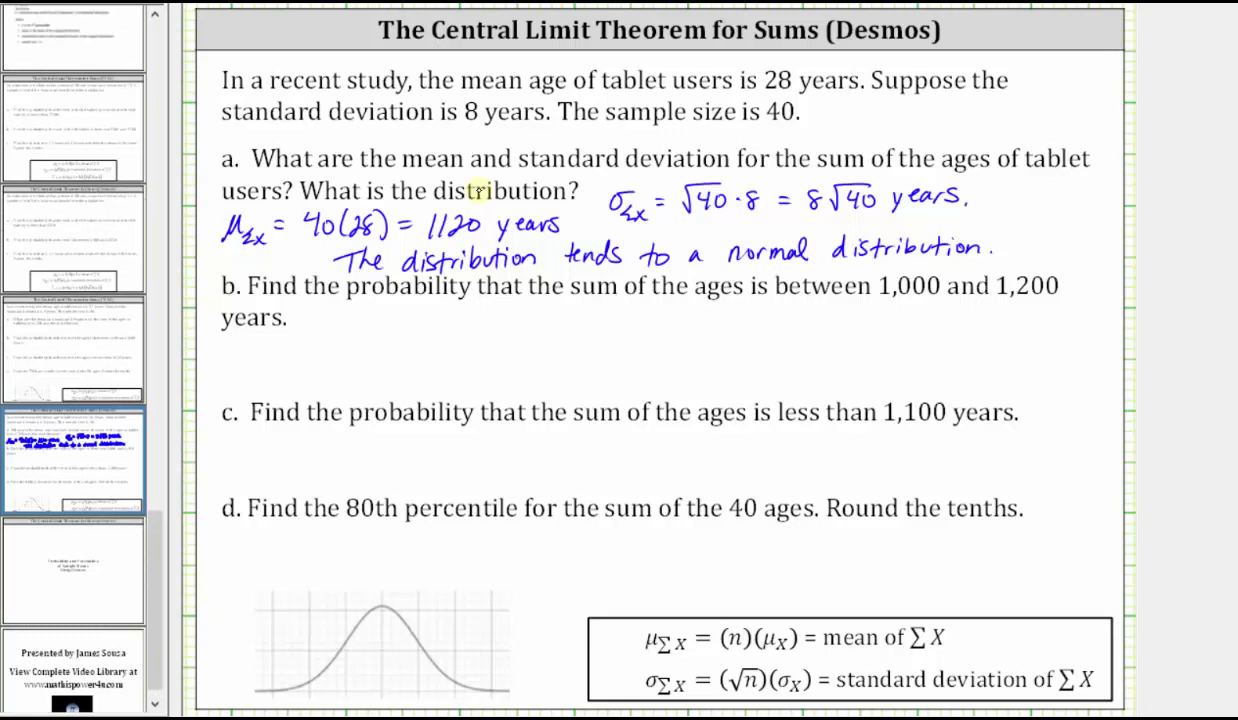
{"action": "mouse_move", "coordinate": [234, 344]}
{"action": "left_mouse_down"}
{"action": "mouse_move", "coordinate": [234, 368]}
{"action": "mouse_move", "coordinate": [246, 340]}
{"action": "left_mouse_up"}
{"action": "left_click_drag", "start_coordinate": [265, 330], "coordinate": [267, 370]}
{"action": "mouse_move", "coordinate": [380, 353]}
{"action": "left_mouse_down"}
{"action": "mouse_move", "coordinate": [381, 371]}
{"action": "mouse_move", "coordinate": [396, 370]}
{"action": "mouse_move", "coordinate": [347, 370]}
{"action": "left_mouse_up"}
{"action": "mouse_move", "coordinate": [266, 340]}
{"action": "left_mouse_down"}
{"action": "mouse_move", "coordinate": [266, 375]}
{"action": "mouse_move", "coordinate": [291, 343]}
{"action": "left_mouse_up"}
{"action": "left_click_drag", "start_coordinate": [304, 341], "coordinate": [303, 343]}
{"action": "mouse_move", "coordinate": [401, 337]}
{"action": "left_mouse_down"}
{"action": "mouse_move", "coordinate": [401, 354]}
{"action": "mouse_move", "coordinate": [432, 354]}
{"action": "left_mouse_up"}
{"action": "mouse_move", "coordinate": [439, 340]}
{"action": "left_mouse_down"}
{"action": "mouse_move", "coordinate": [440, 355]}
{"action": "mouse_move", "coordinate": [468, 358]}
{"action": "left_mouse_up"}
{"action": "mouse_move", "coordinate": [488, 337]}
{"action": "left_mouse_down"}
{"action": "mouse_move", "coordinate": [490, 369]}
{"action": "mouse_move", "coordinate": [533, 351]}
{"action": "left_mouse_up"}
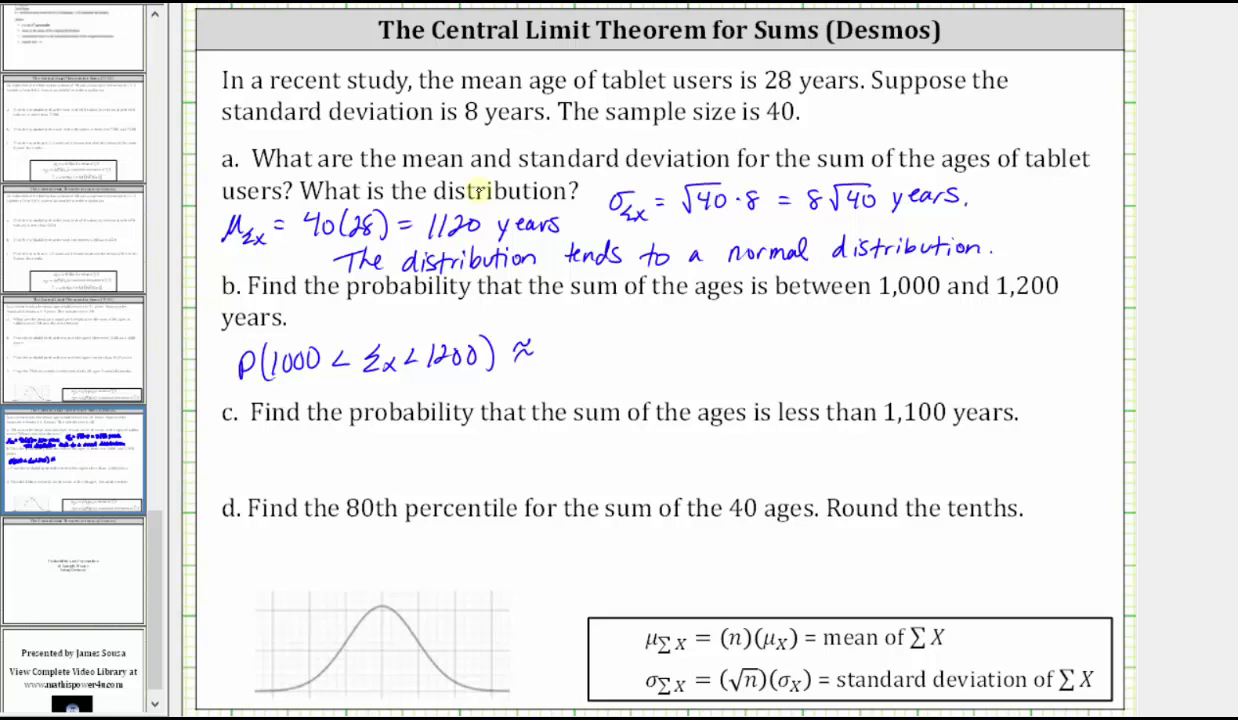
Open a new Desmos graph and enter normaldist(1120, 8√40) in expression 1.
{"action": "left_click", "coordinate": [693, 640]}
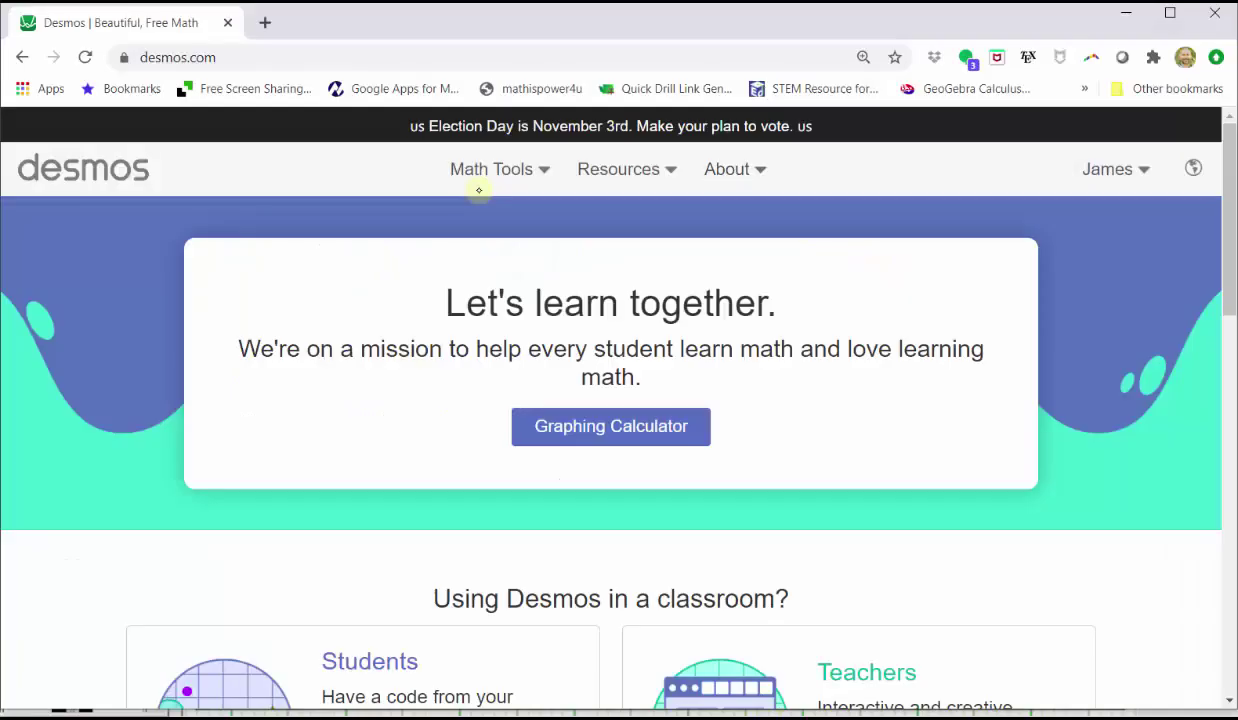
{"action": "left_click", "coordinate": [611, 426]}
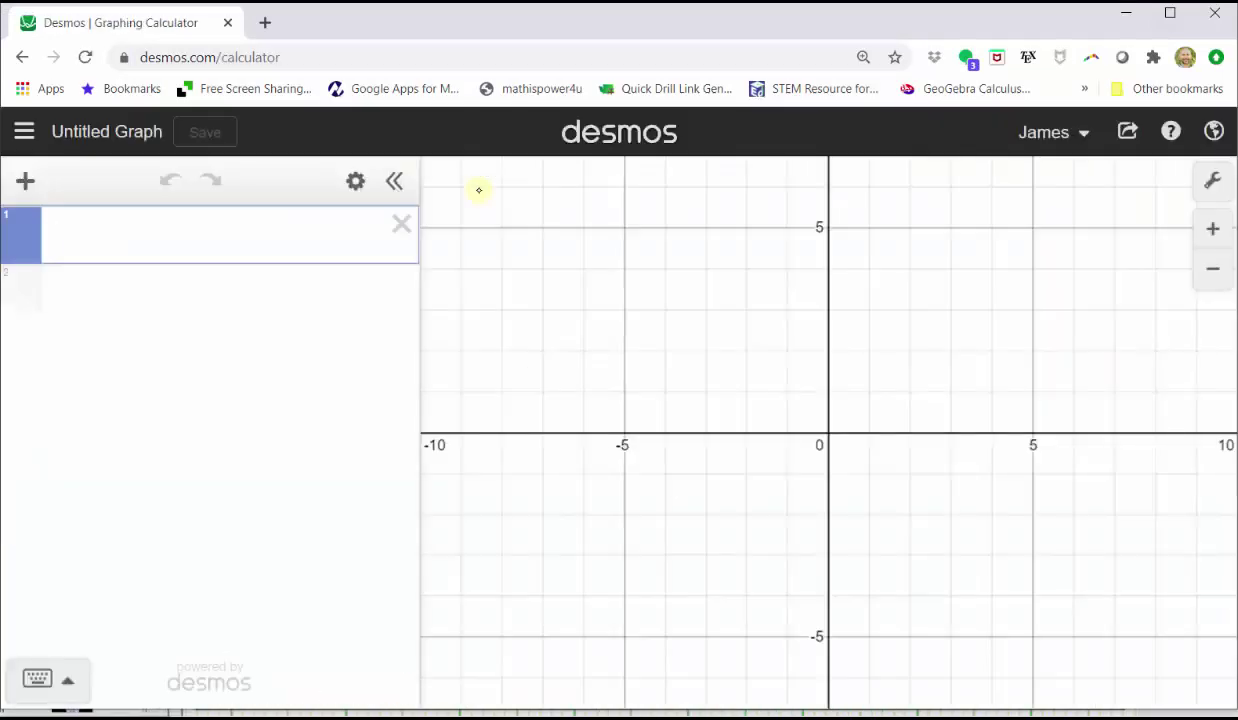
{"action": "left_click", "coordinate": [37, 679]}
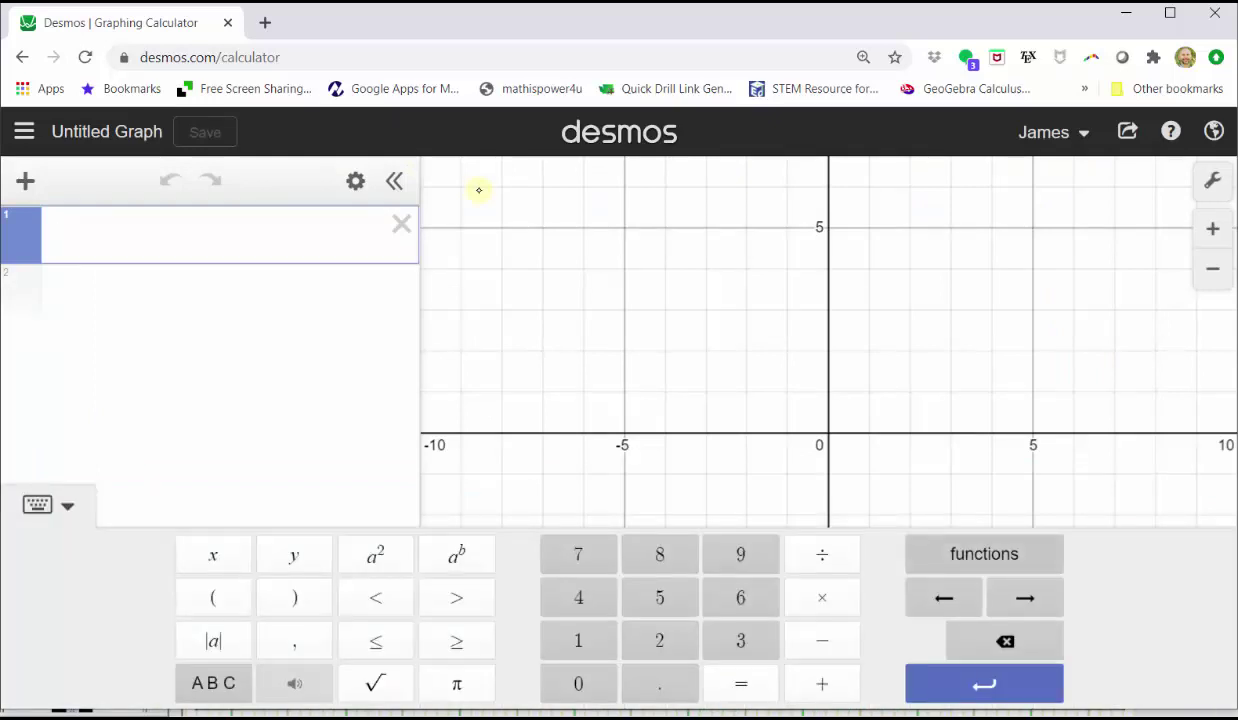
{"action": "left_click", "coordinate": [984, 553]}
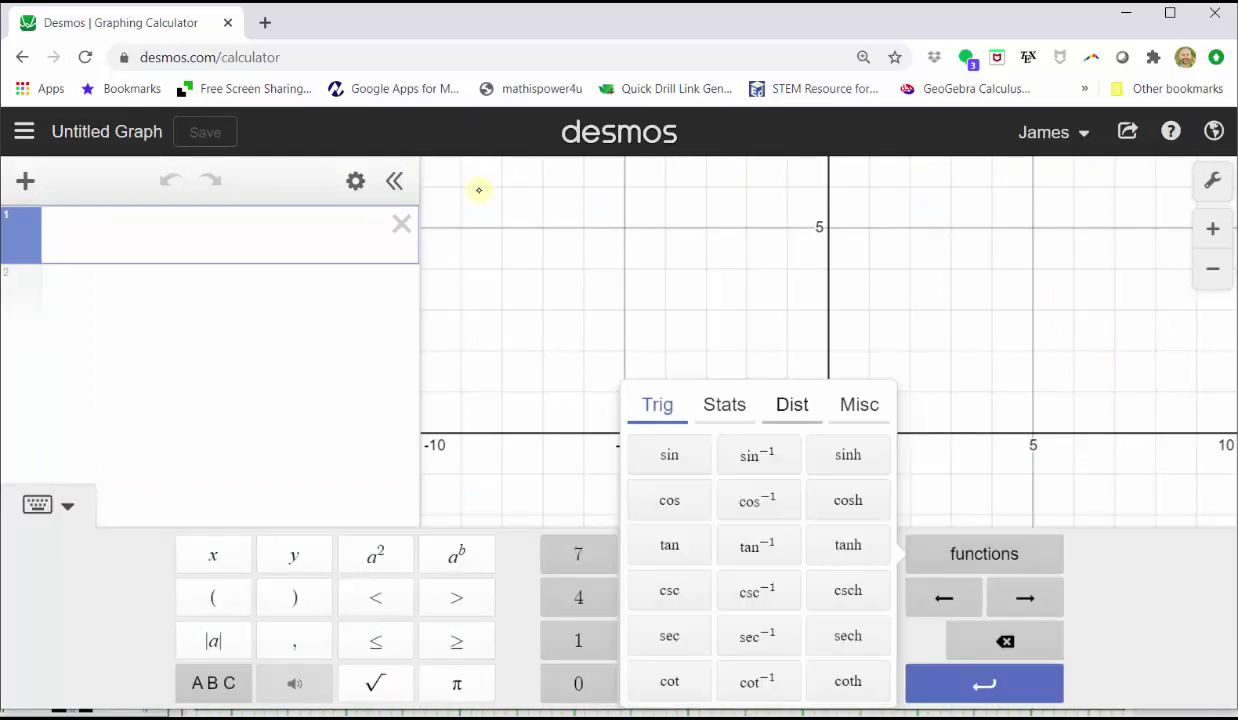
{"action": "left_click", "coordinate": [792, 404]}
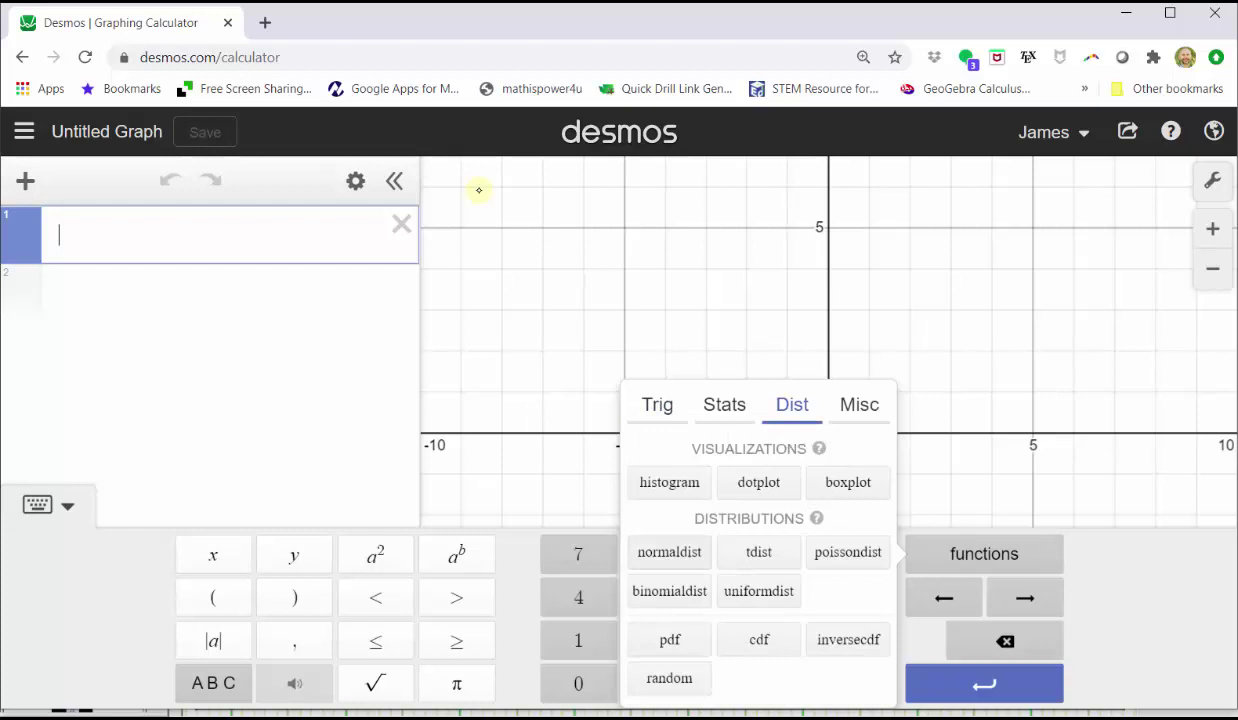
{"action": "left_click", "coordinate": [669, 552]}
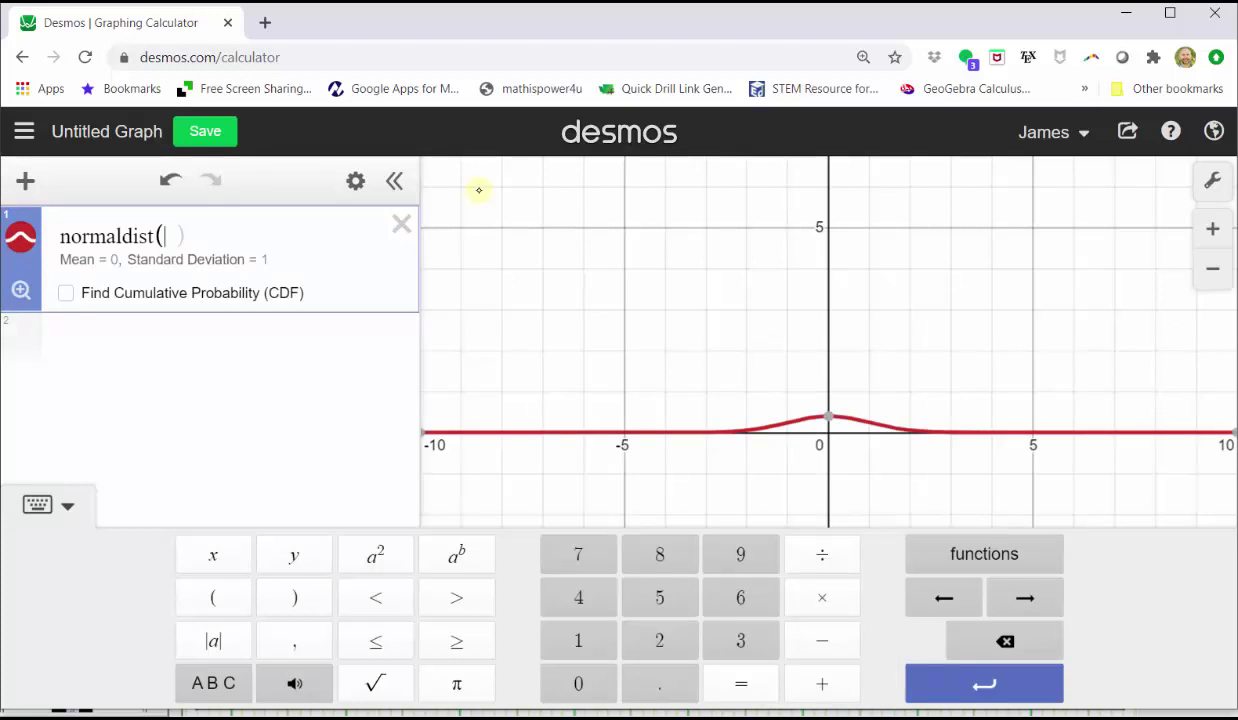
{"action": "type", "text": "11"}
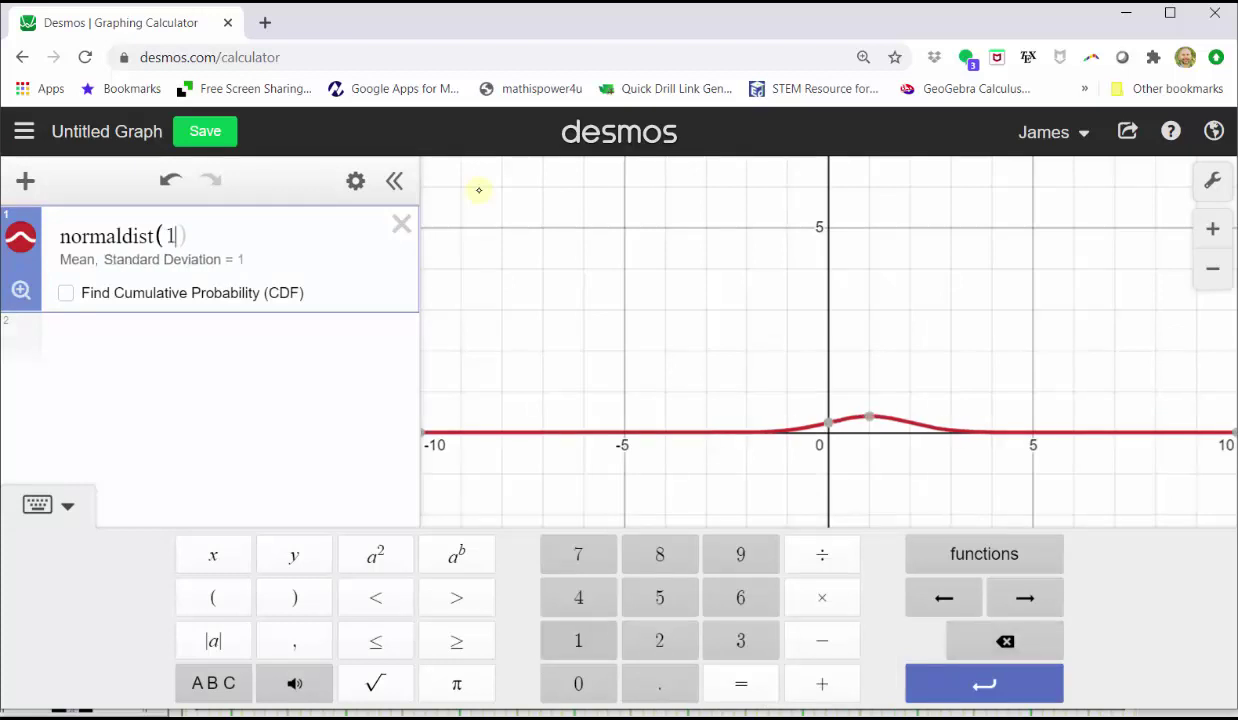
{"action": "type", "text": "20,"}
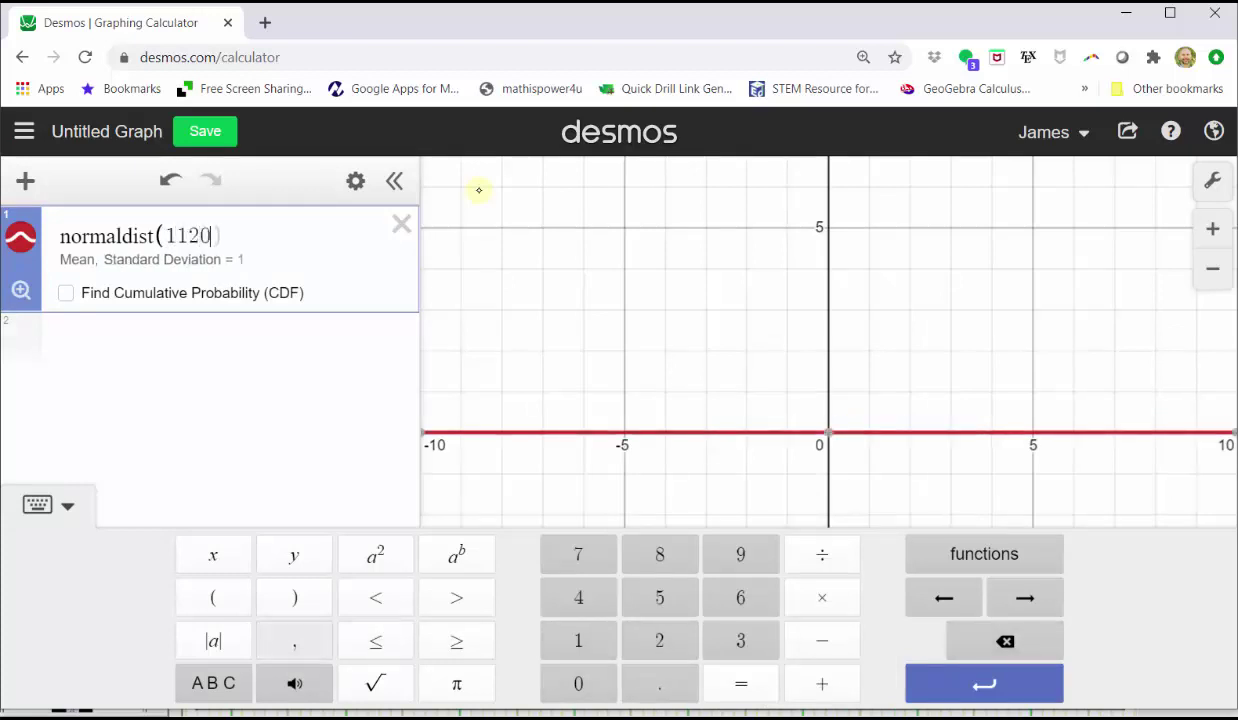
{"action": "type", "text": "8"}
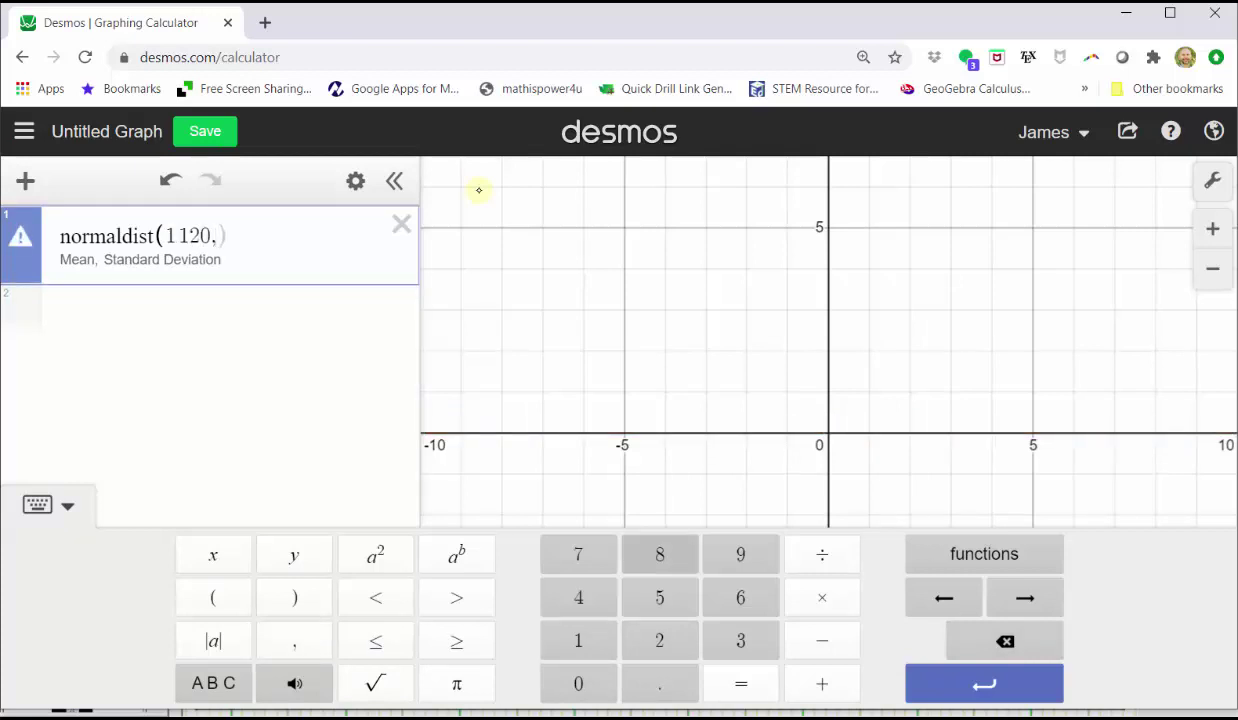
{"action": "type", "text": "sqrt40"}
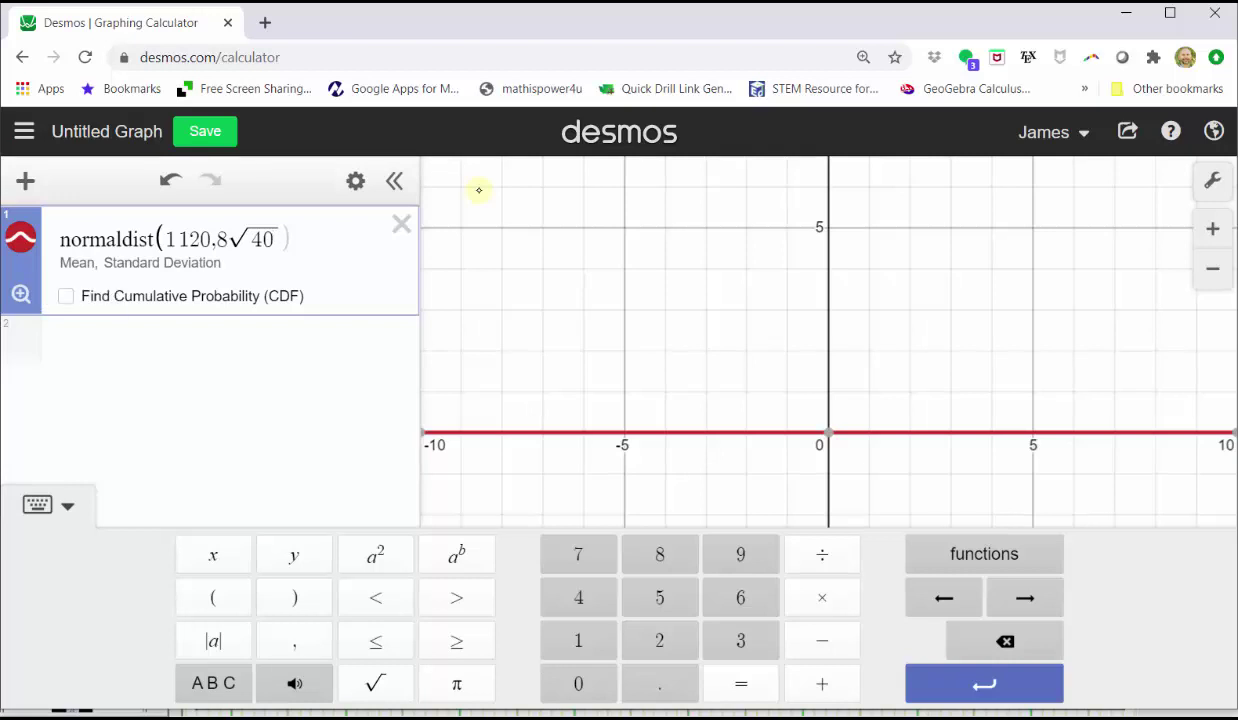
Zoom to fit the curve and find the cumulative probability from 1000 to 1200 (0.934223818093).
{"action": "left_click", "coordinate": [20, 294]}
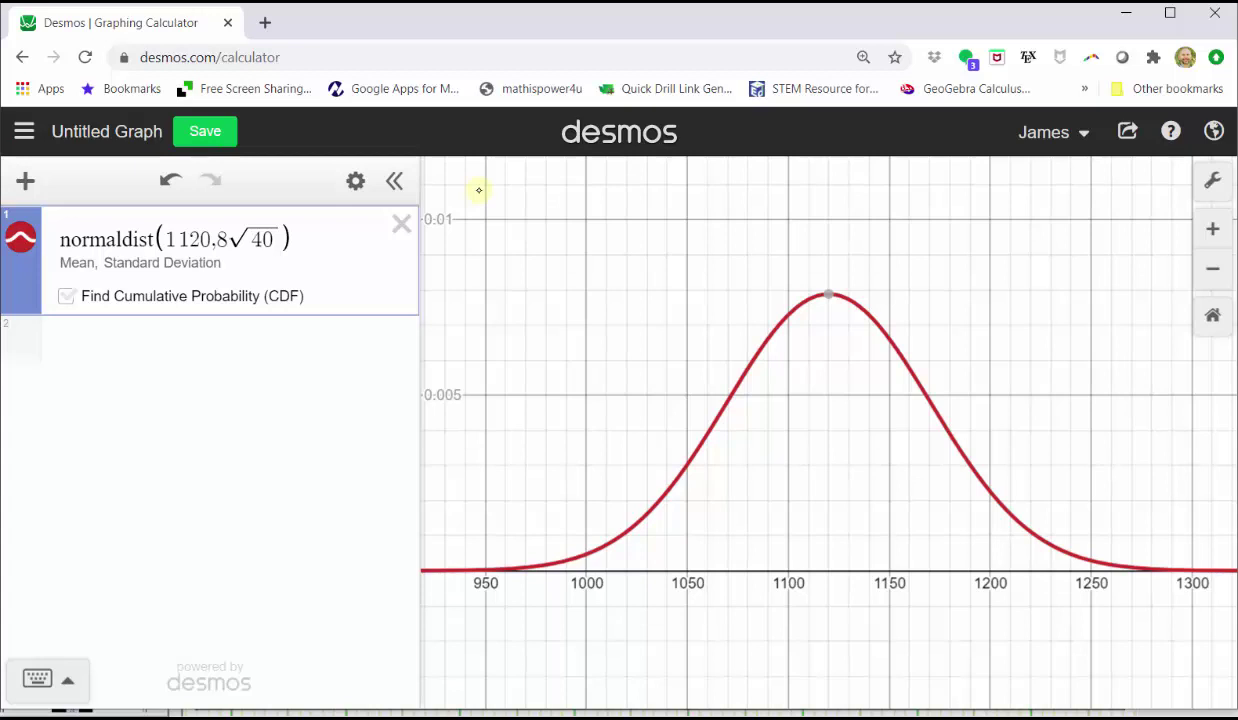
{"action": "left_click", "coordinate": [66, 296]}
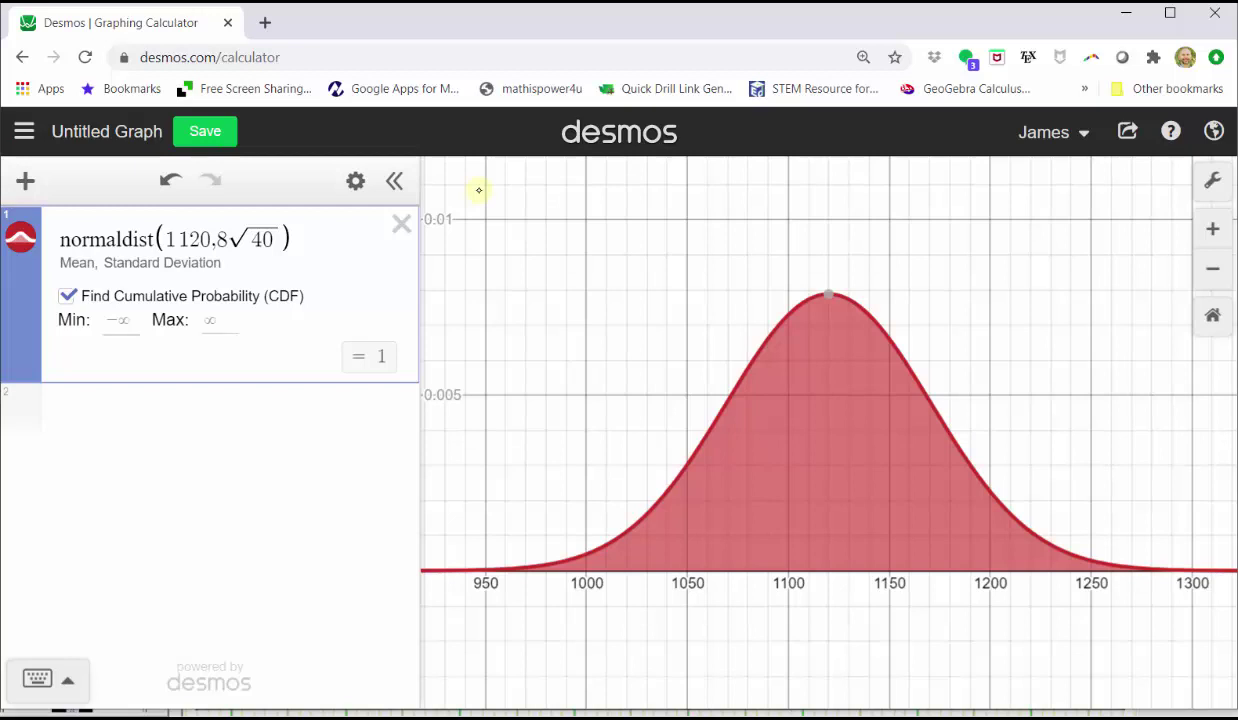
{"action": "key", "text": "Tab"}
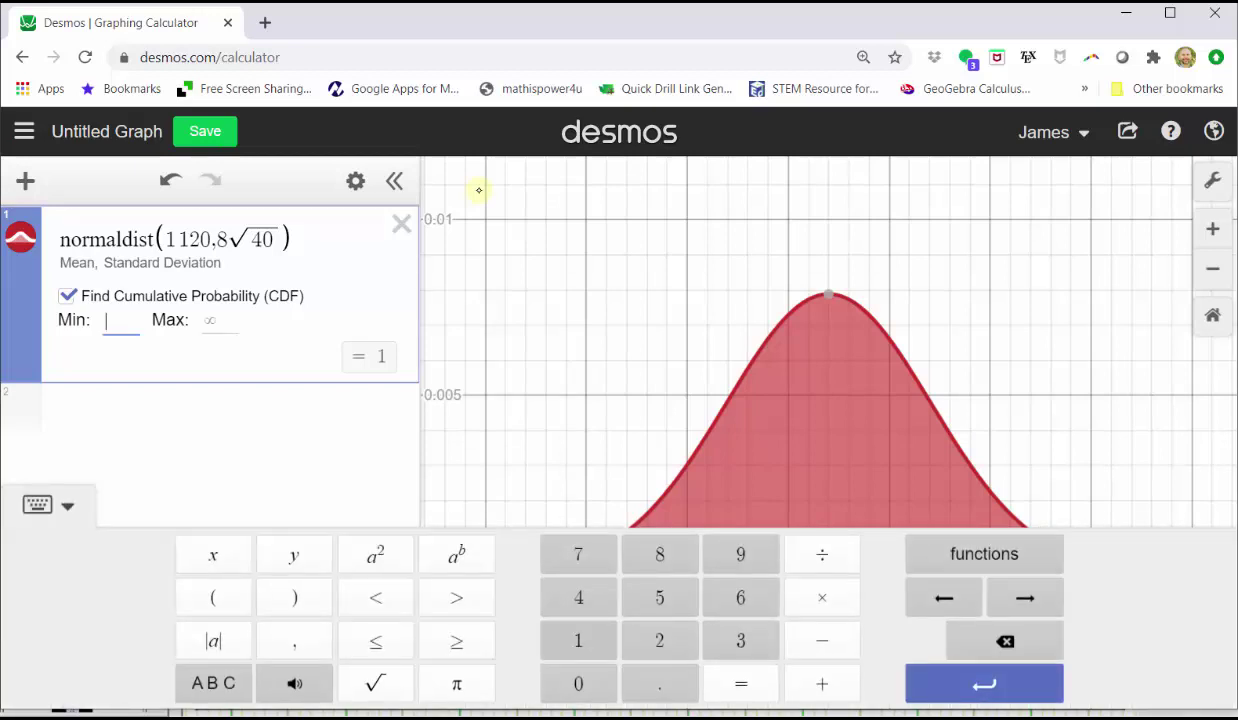
{"action": "type", "text": "100"}
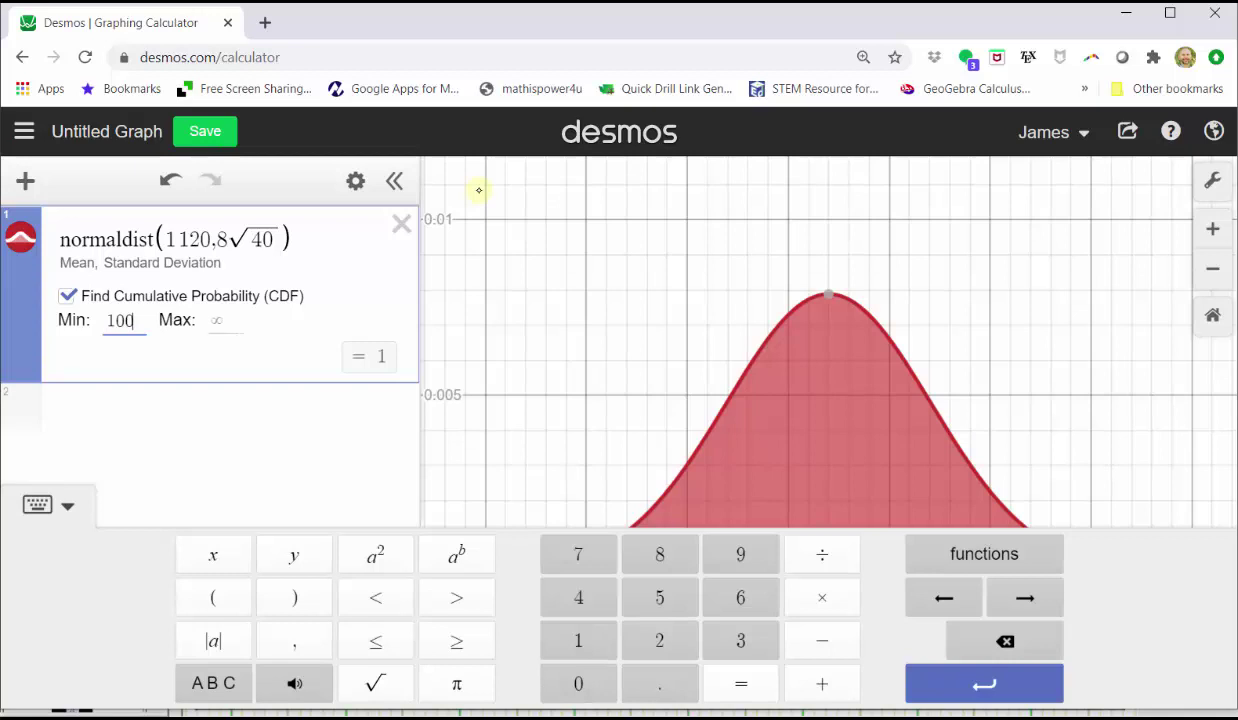
{"action": "type", "text": "0"}
{"action": "key", "text": "Tab"}
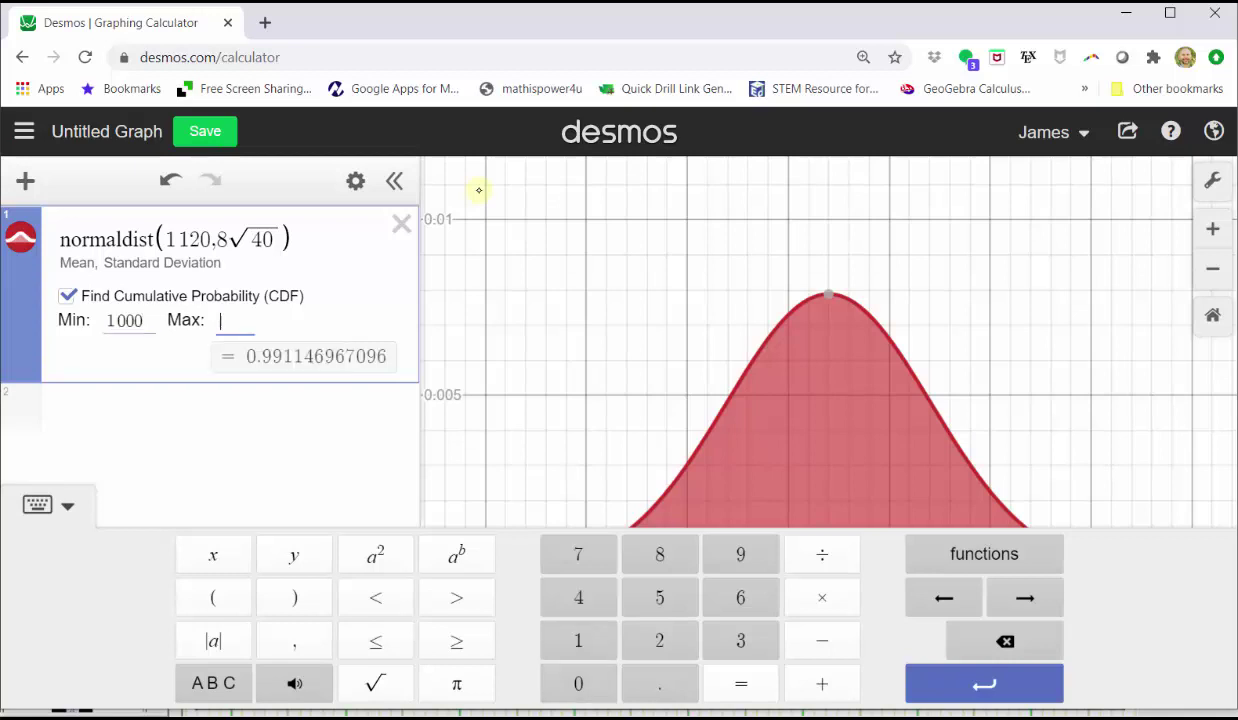
{"action": "type", "text": "1"}
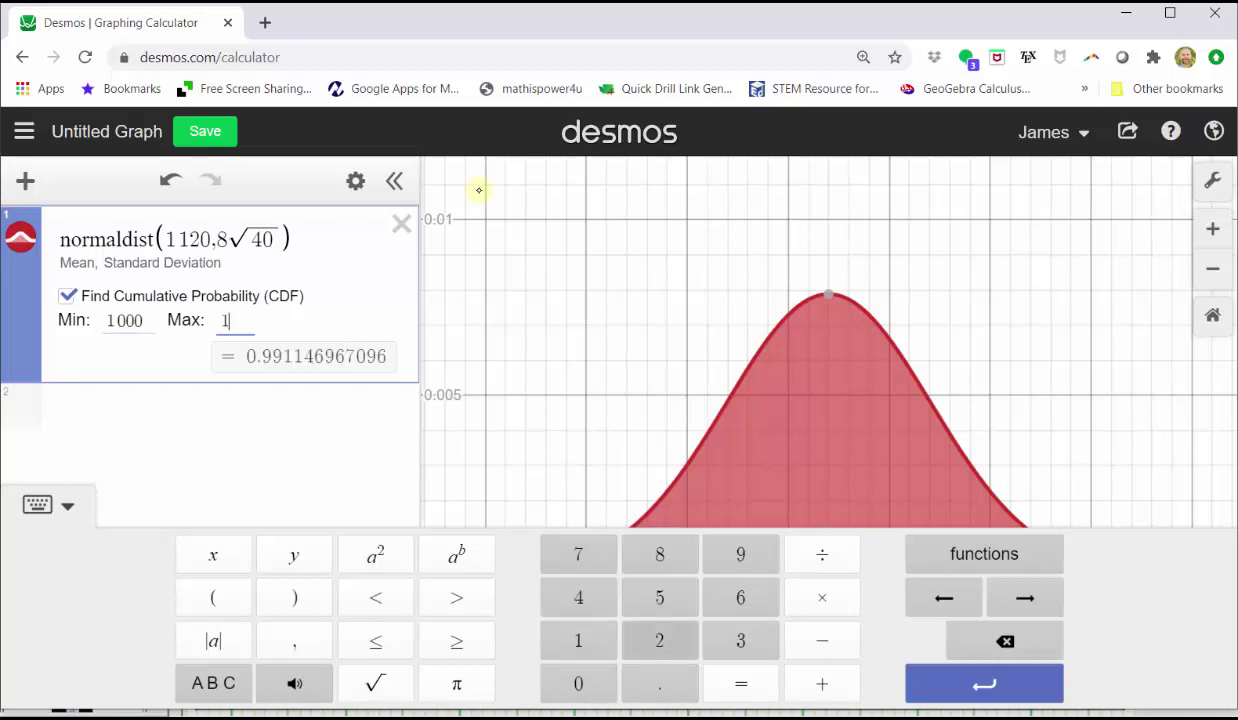
{"action": "type", "text": "200"}
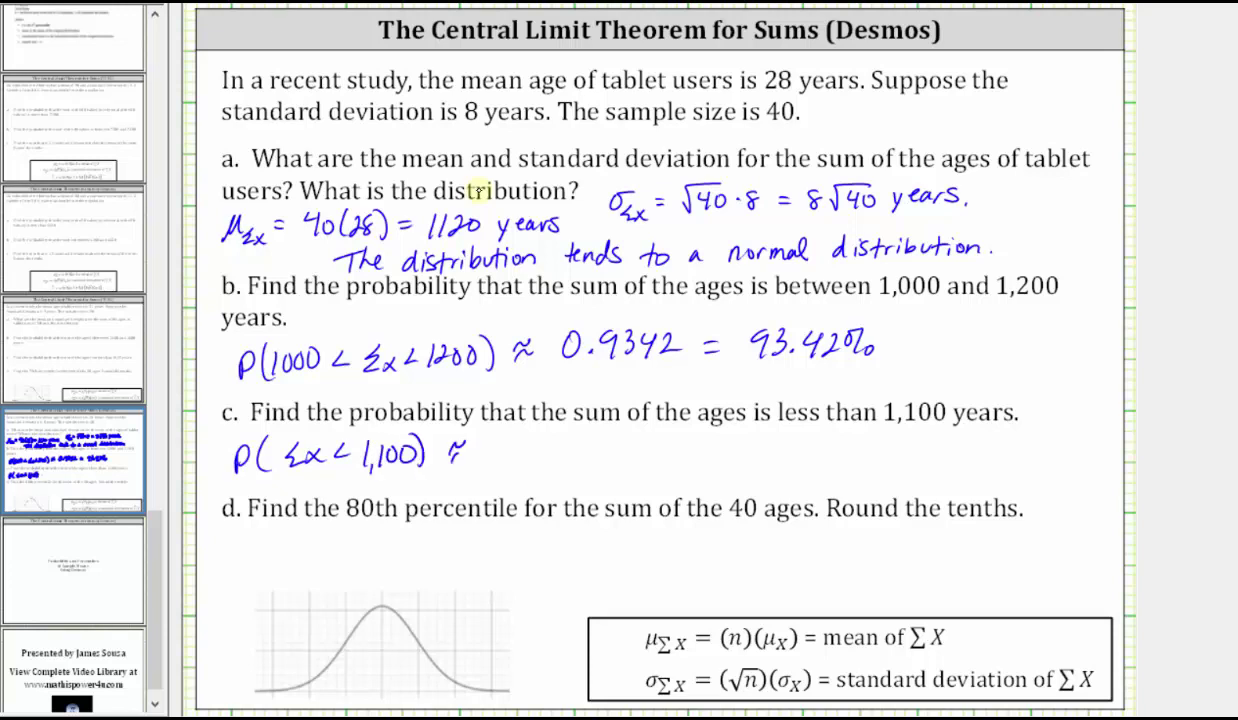
Change the CDF to no lower bound and upper bound 1100, giving 0.346316392021.
{"action": "key", "text": "alt+Tab"}
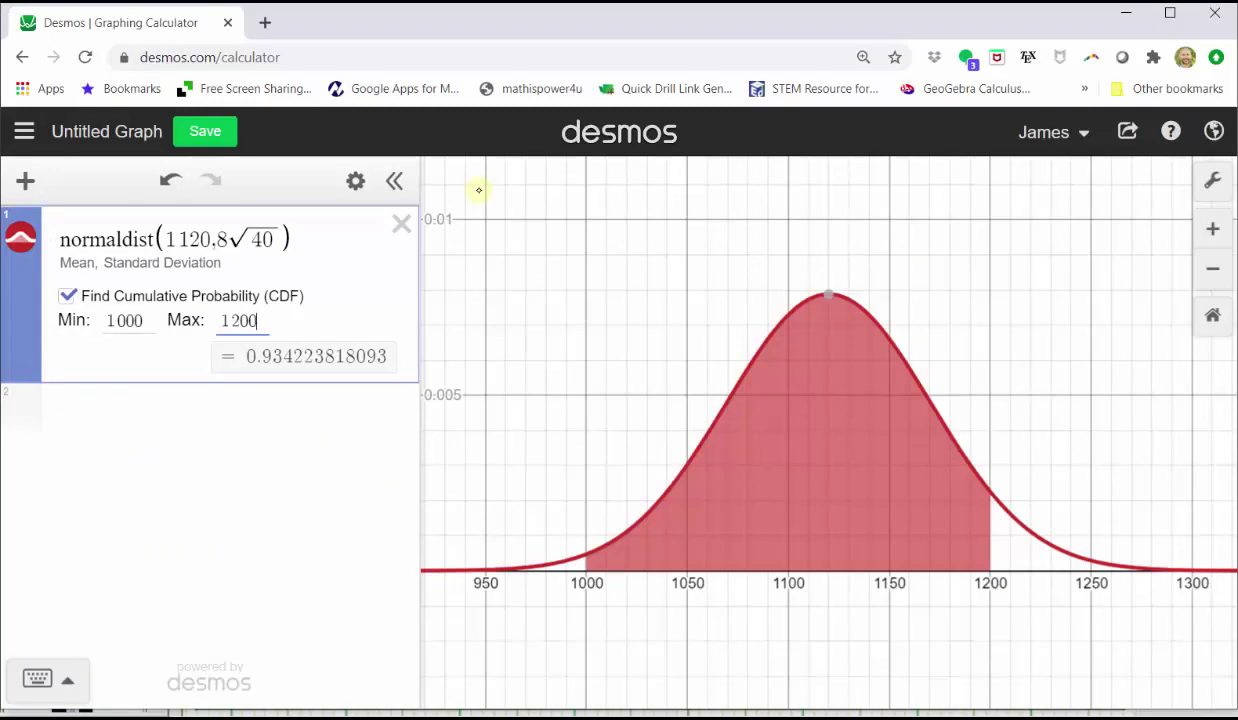
{"action": "key", "text": "ctrl+a"}
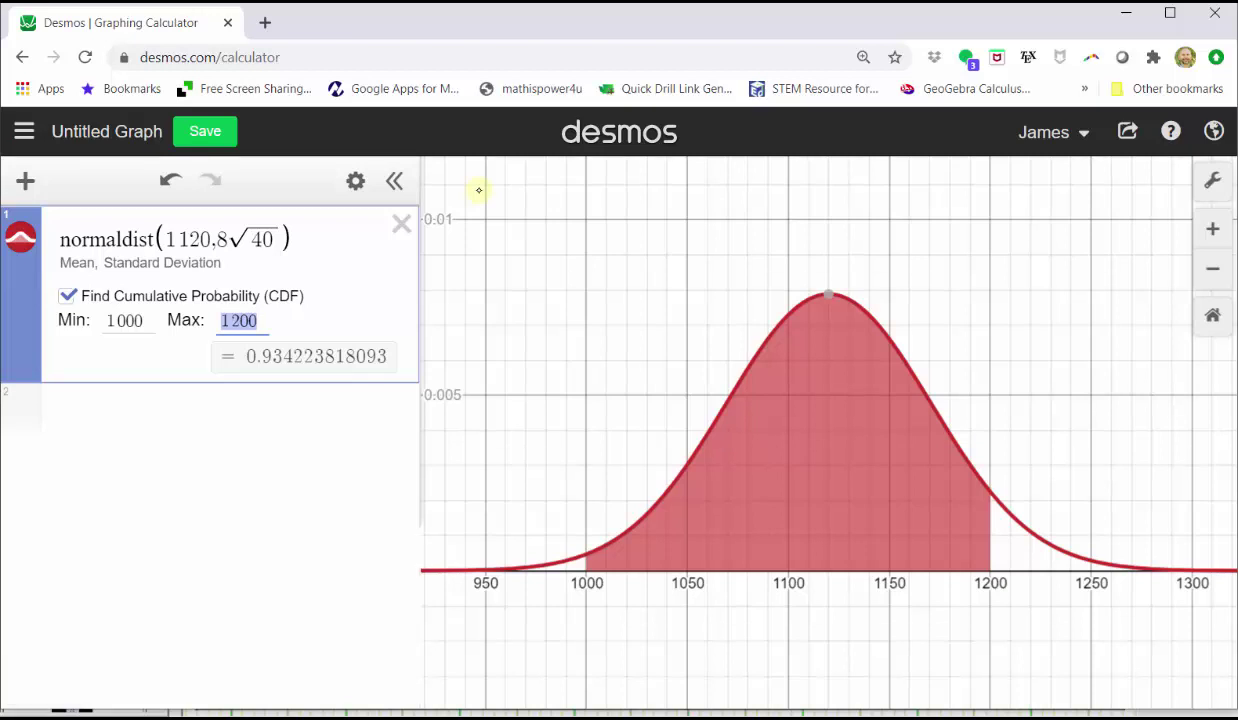
{"action": "type", "text": "100"}
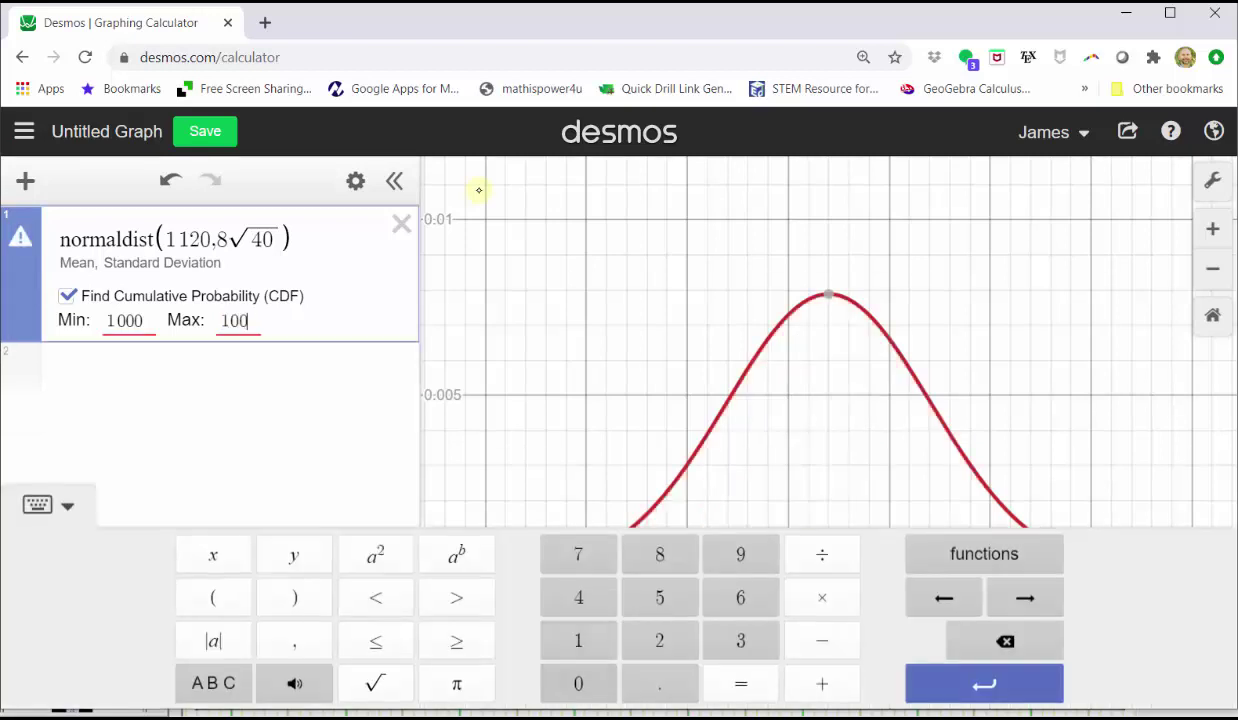
{"action": "key", "text": "BackSpace"}
{"action": "key", "text": "BackSpace"}
{"action": "type", "text": "100"}
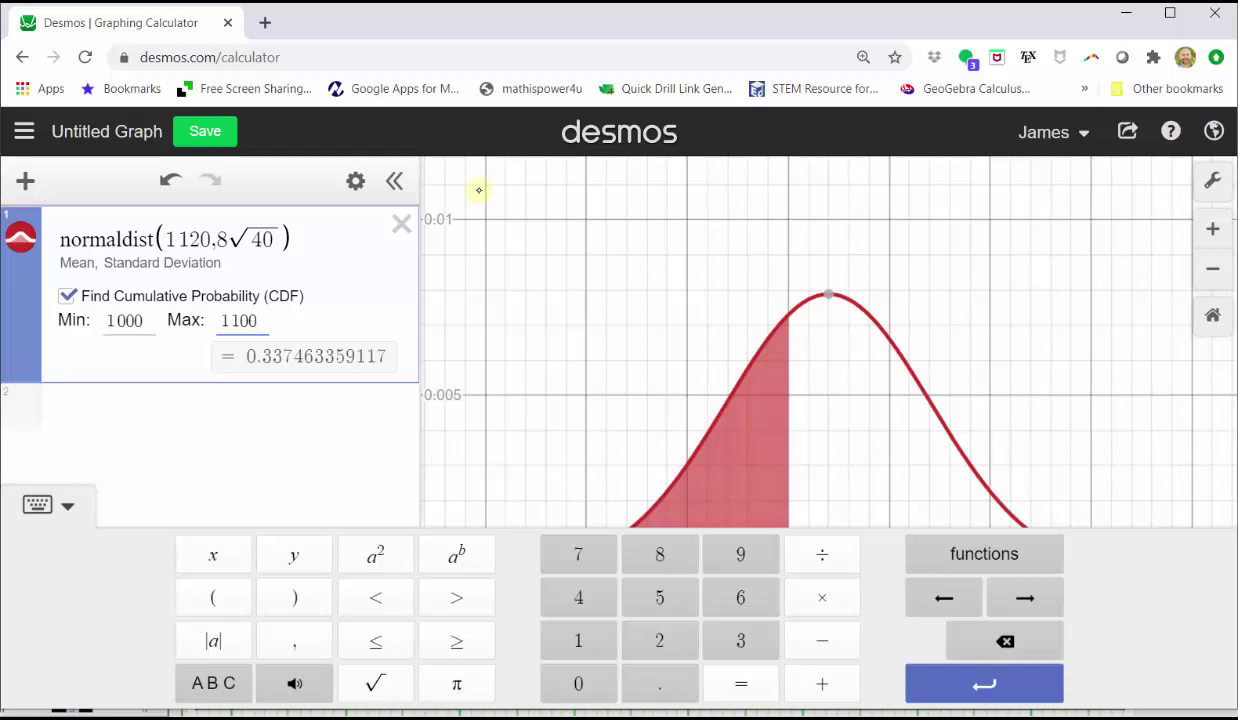
{"action": "key", "text": "shift+Tab"}
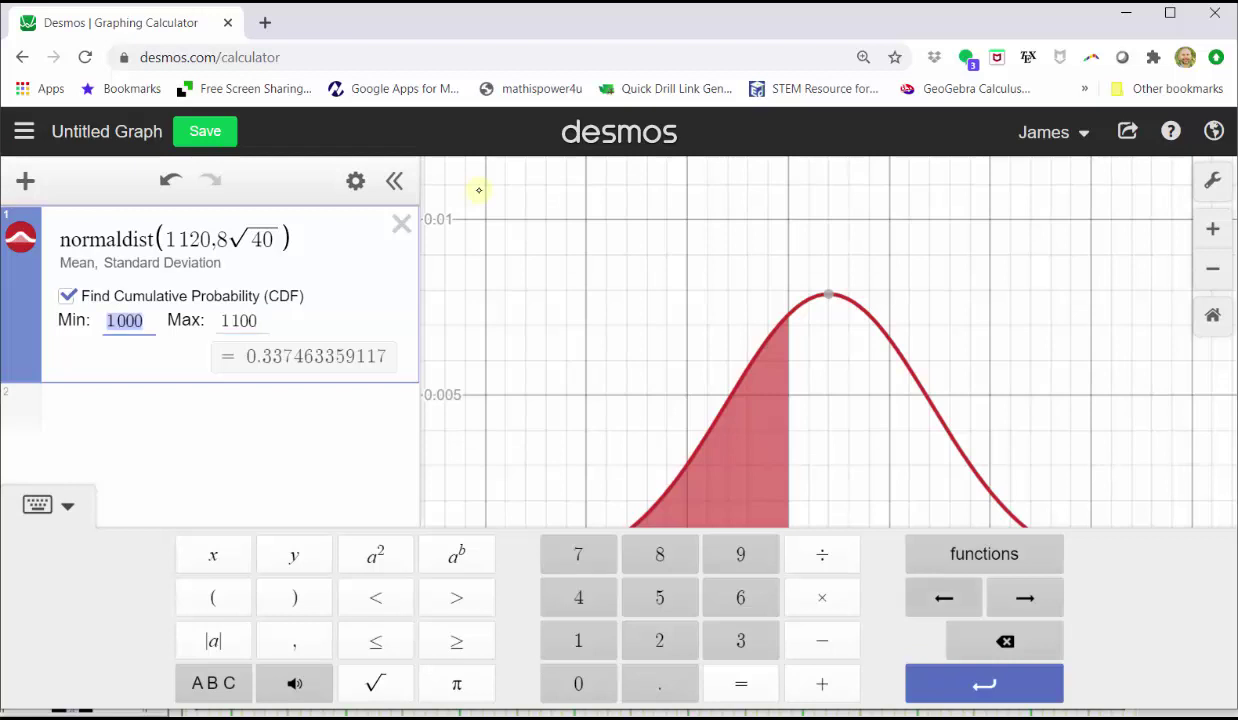
{"action": "key", "text": "BackSpace"}
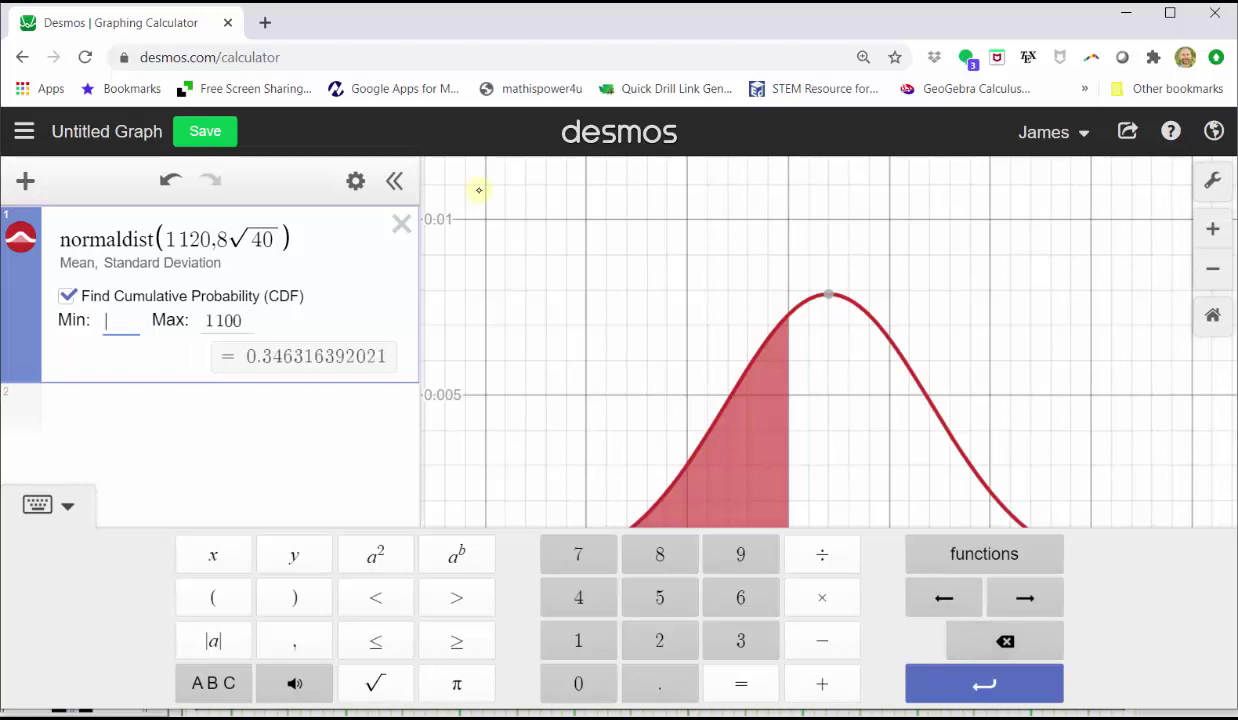
{"action": "left_click", "coordinate": [479, 190]}
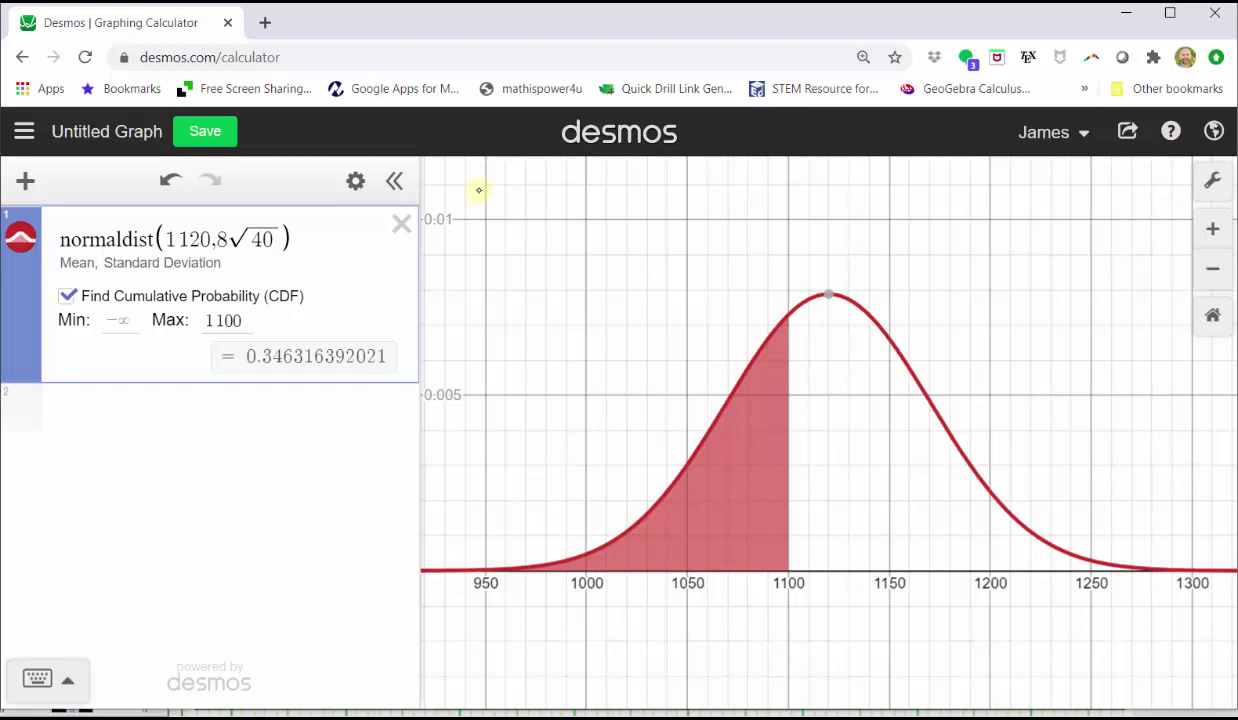
Write ≈ 0.3463 = 34.63% in part c on the slide.
{"action": "key", "text": "alt+Tab"}
{"action": "mouse_move", "coordinate": [497, 428]}
{"action": "left_mouse_down"}
{"action": "mouse_move", "coordinate": [523, 462]}
{"action": "mouse_move", "coordinate": [586, 444]}
{"action": "mouse_move", "coordinate": [582, 460]}
{"action": "mouse_move", "coordinate": [683, 441]}
{"action": "left_mouse_up"}
{"action": "mouse_move", "coordinate": [678, 420]}
{"action": "left_mouse_down"}
{"action": "mouse_move", "coordinate": [678, 447]}
{"action": "mouse_move", "coordinate": [711, 446]}
{"action": "left_mouse_up"}
{"action": "mouse_move", "coordinate": [731, 420]}
{"action": "left_mouse_down"}
{"action": "mouse_move", "coordinate": [731, 437]}
{"action": "mouse_move", "coordinate": [752, 441]}
{"action": "left_mouse_up"}
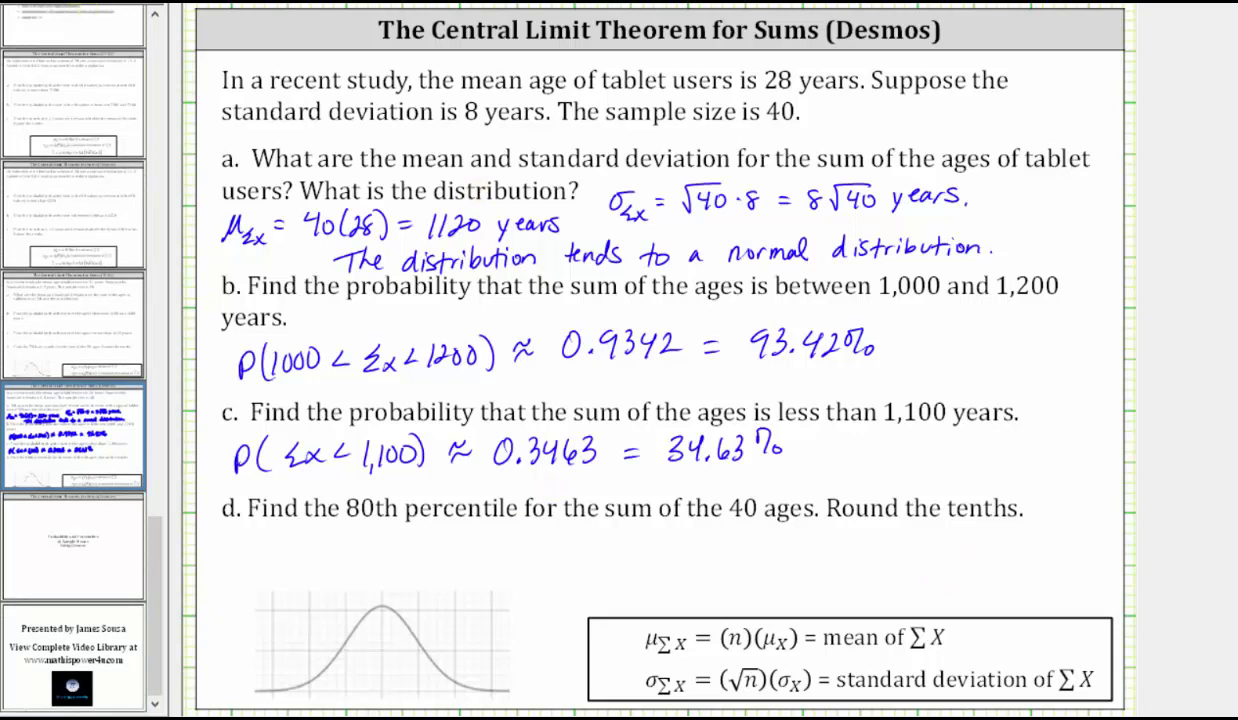
Start the handwritten P(Σx < K) = 0.8 statement under question d.
{"action": "mouse_move", "coordinate": [240, 532]}
{"action": "left_mouse_down"}
{"action": "mouse_move", "coordinate": [255, 552]}
{"action": "mouse_move", "coordinate": [272, 536]}
{"action": "mouse_move", "coordinate": [300, 548]}
{"action": "mouse_move", "coordinate": [340, 522]}
{"action": "mouse_move", "coordinate": [352, 545]}
{"action": "mouse_move", "coordinate": [428, 538]}
{"action": "left_mouse_up"}
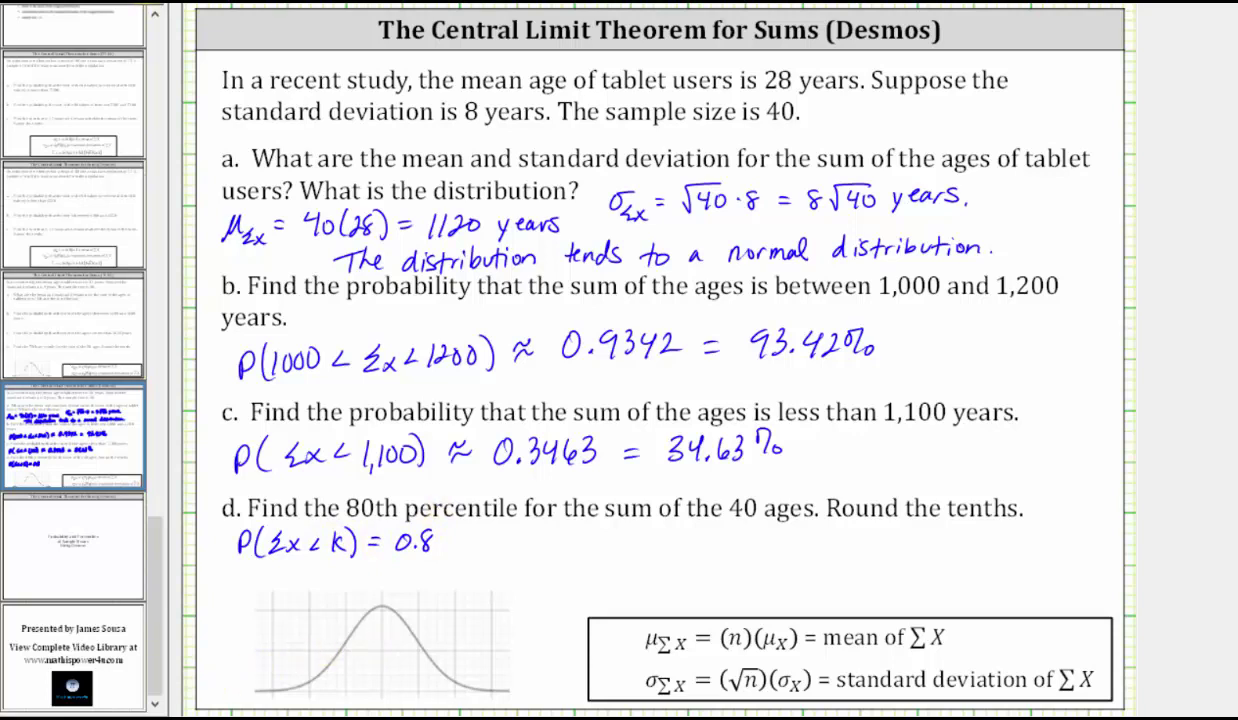
Mark K on the bell sketch, shade the area left of it, and label it 0.8.
{"action": "mouse_move", "coordinate": [425, 636]}
{"action": "left_mouse_down"}
{"action": "mouse_move", "coordinate": [424, 700]}
{"action": "mouse_move", "coordinate": [425, 690]}
{"action": "left_mouse_up"}
{"action": "mouse_move", "coordinate": [360, 622]}
{"action": "left_mouse_down"}
{"action": "mouse_move", "coordinate": [393, 621]}
{"action": "mouse_move", "coordinate": [404, 647]}
{"action": "left_mouse_up"}
{"action": "mouse_move", "coordinate": [320, 660]}
{"action": "left_mouse_down"}
{"action": "mouse_move", "coordinate": [404, 659]}
{"action": "mouse_move", "coordinate": [404, 671]}
{"action": "left_mouse_up"}
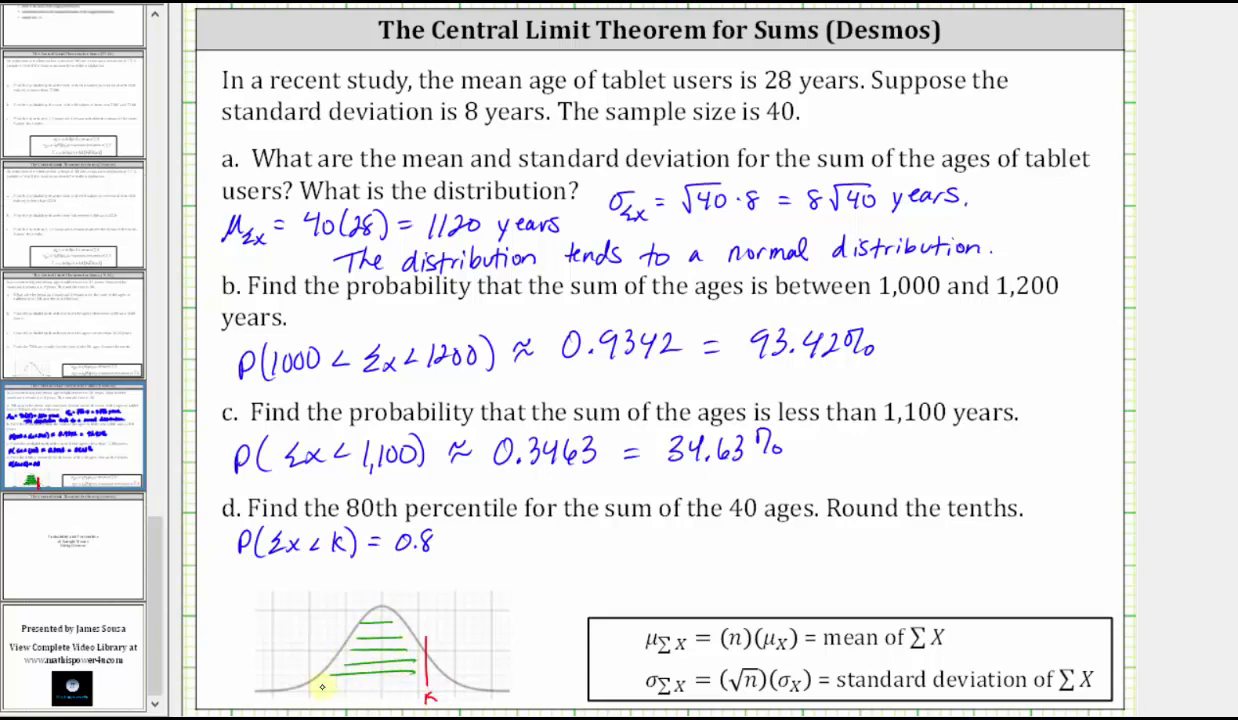
{"action": "left_click_drag", "start_coordinate": [308, 686], "coordinate": [414, 685]}
{"action": "mouse_move", "coordinate": [362, 650]}
{"action": "left_mouse_down"}
{"action": "mouse_move", "coordinate": [334, 592]}
{"action": "mouse_move", "coordinate": [352, 590]}
{"action": "left_mouse_up"}
{"action": "left_click", "coordinate": [341, 603]}
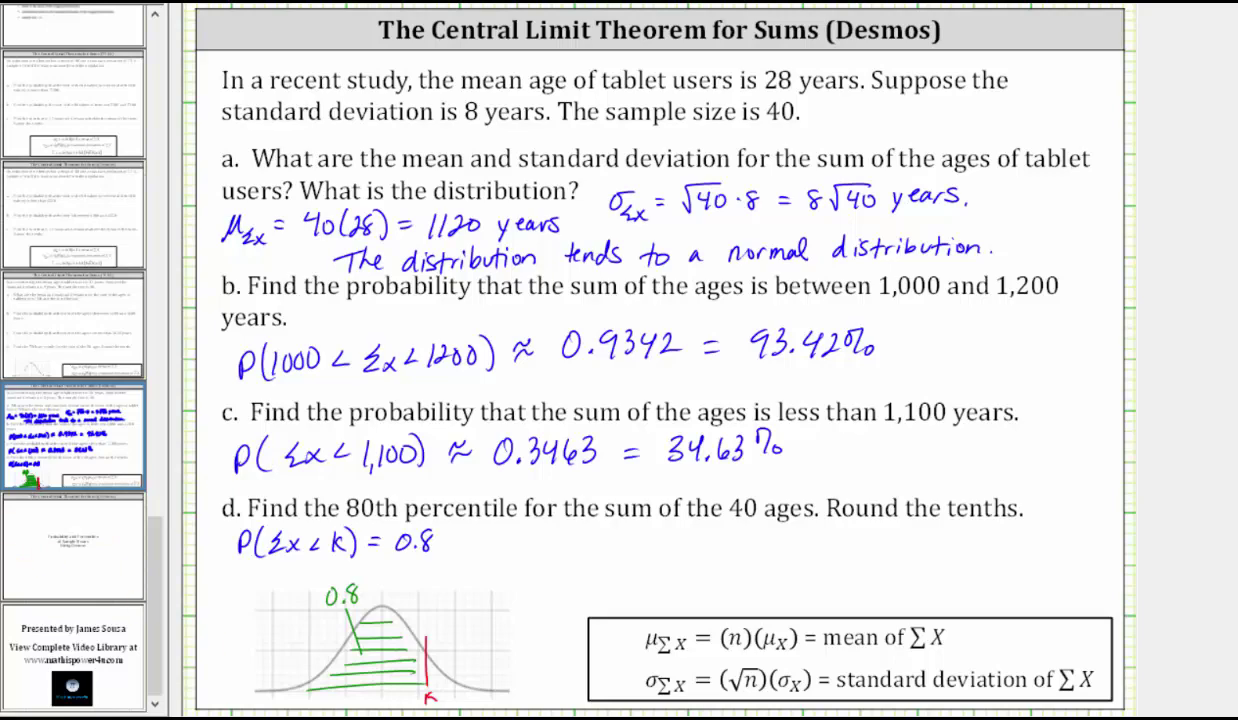
Start expression 2 as inversecdf(normaldist( using the Dist functions.
{"action": "left_click", "coordinate": [692, 660]}
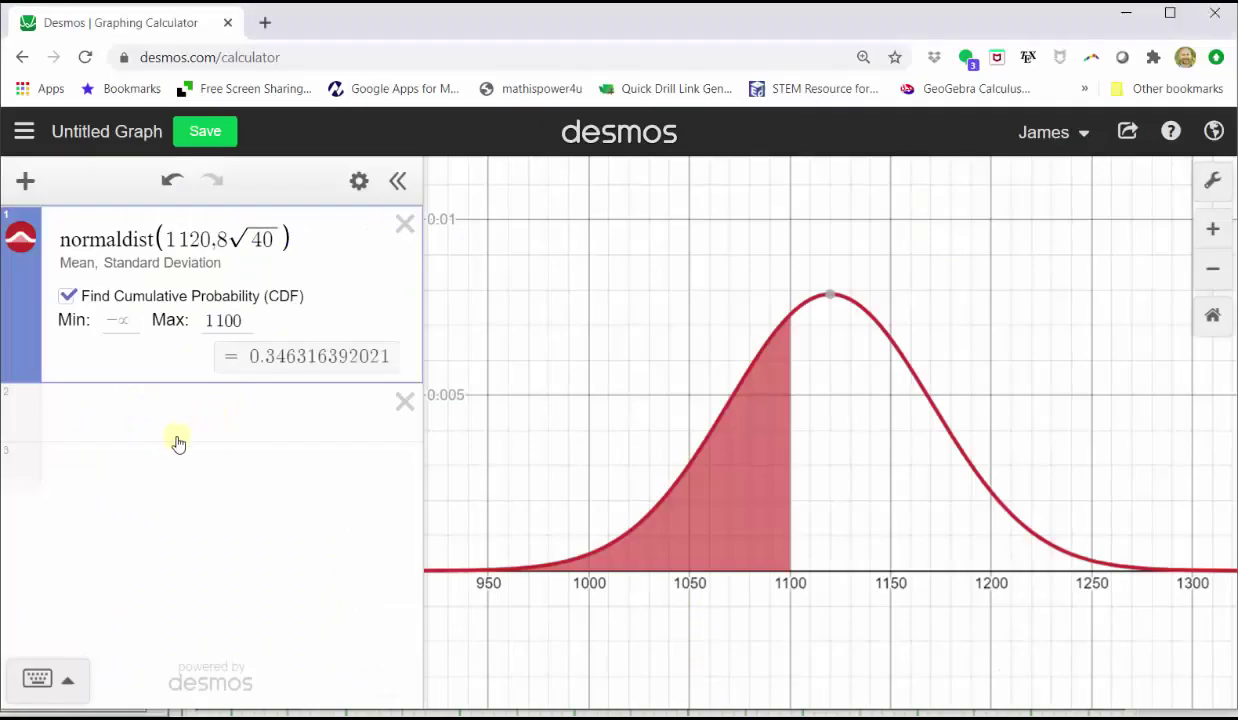
{"action": "left_click", "coordinate": [84, 401]}
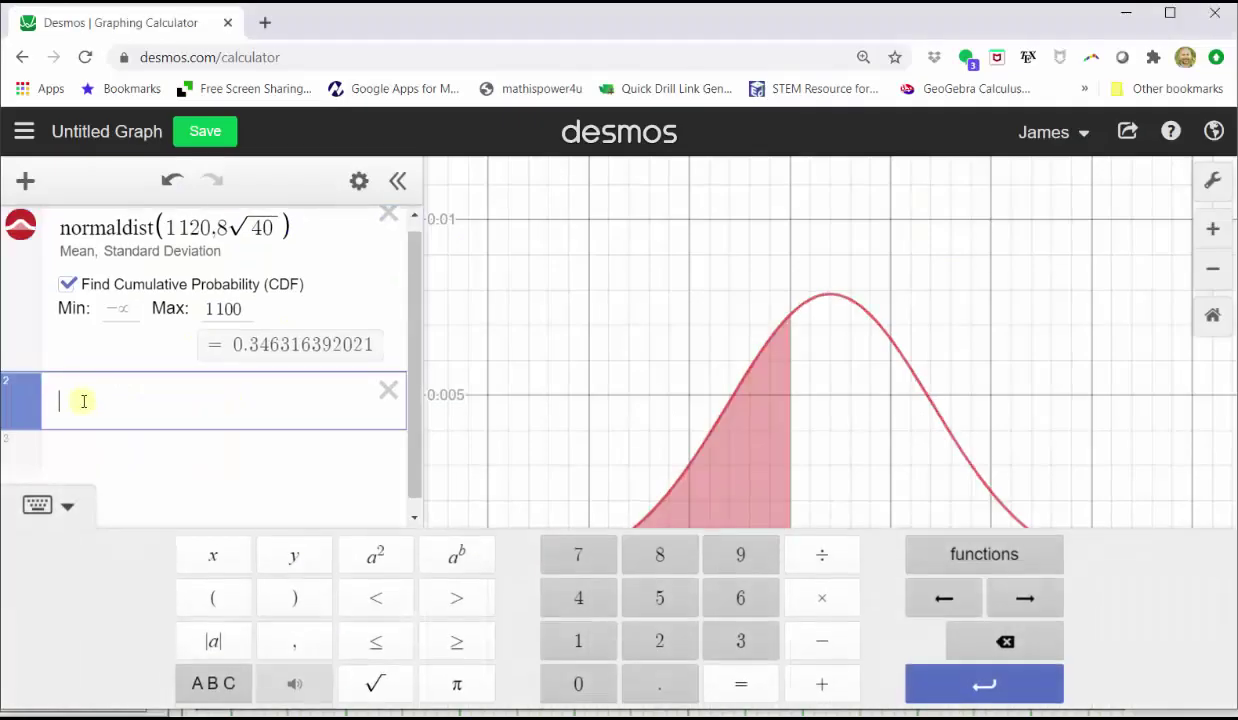
{"action": "left_click", "coordinate": [951, 563]}
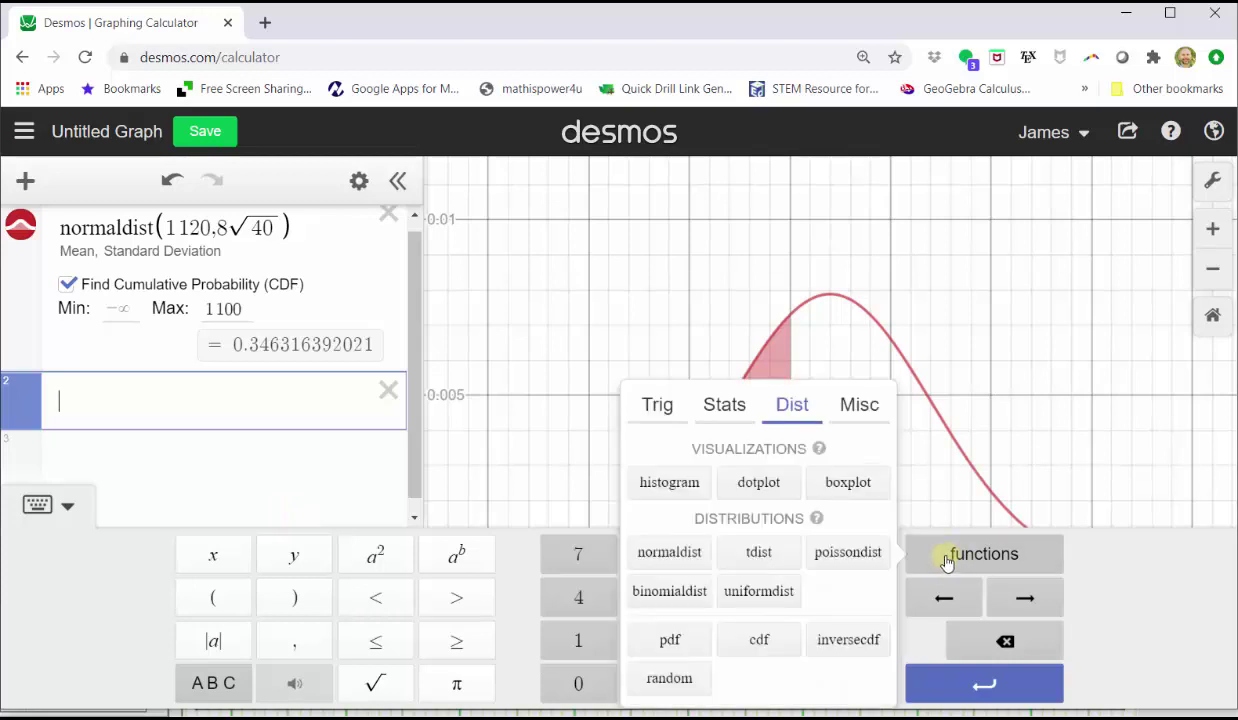
{"action": "left_click", "coordinate": [830, 645]}
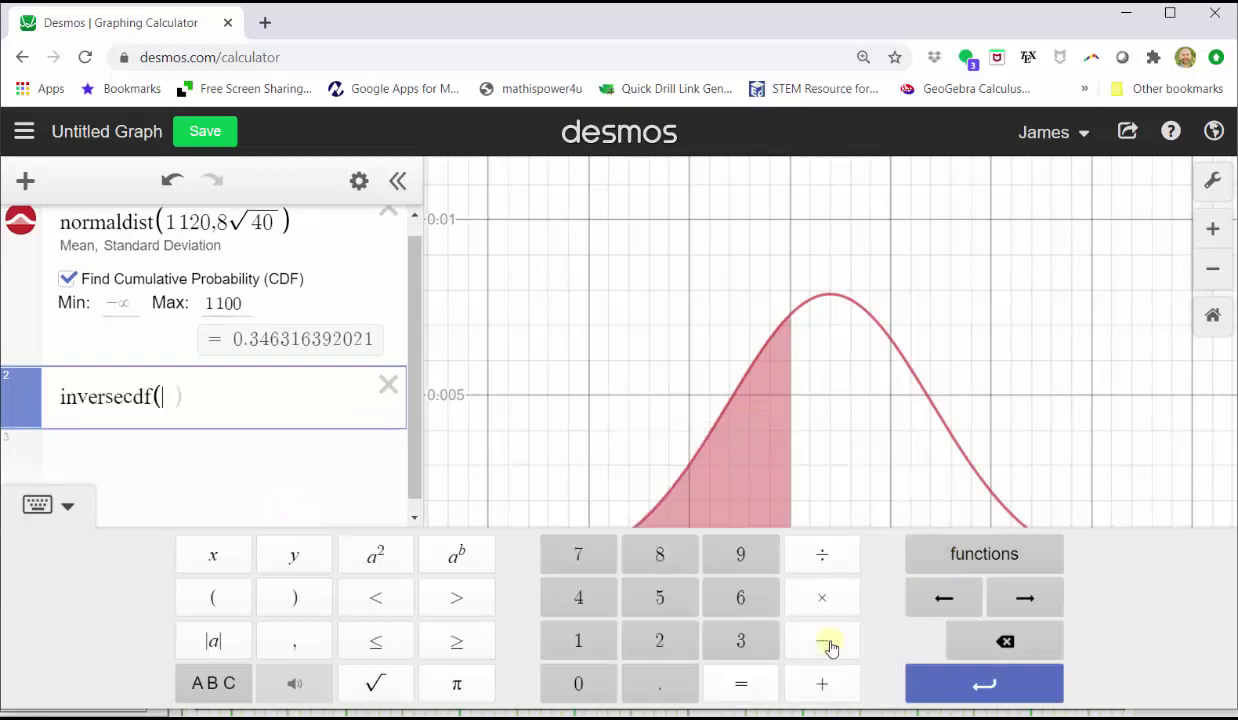
{"action": "left_click", "coordinate": [960, 558]}
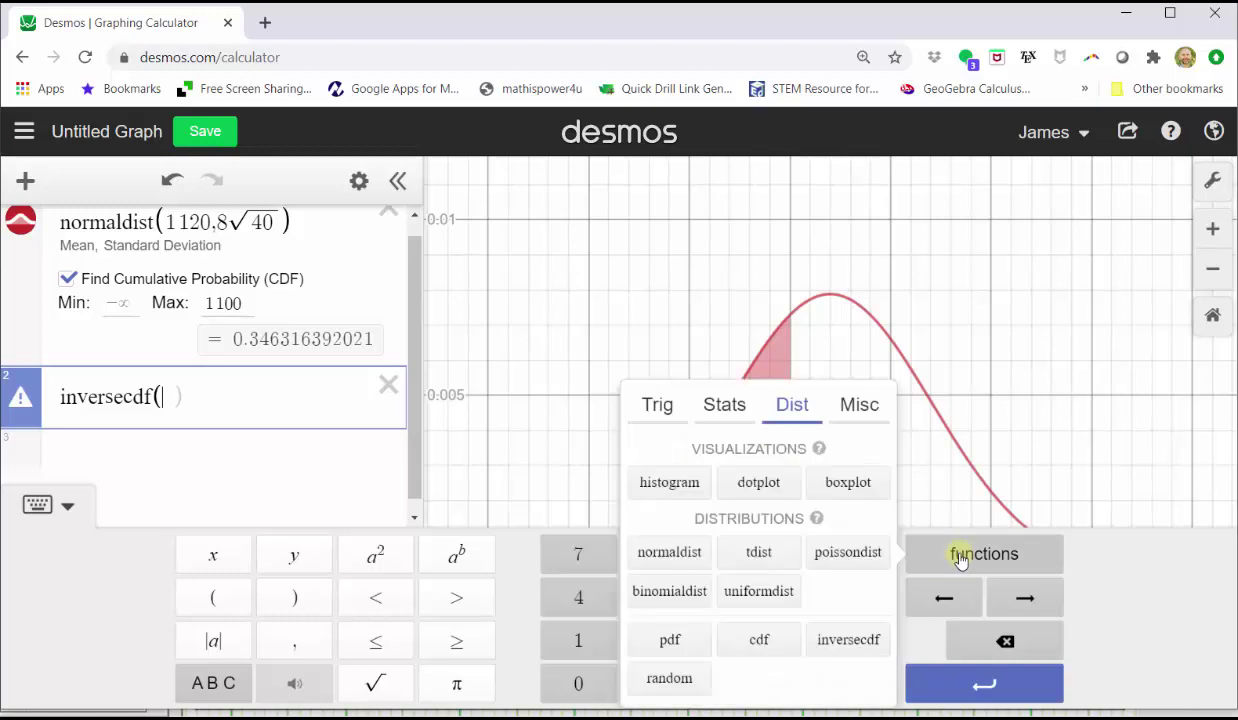
{"action": "left_click", "coordinate": [670, 552]}
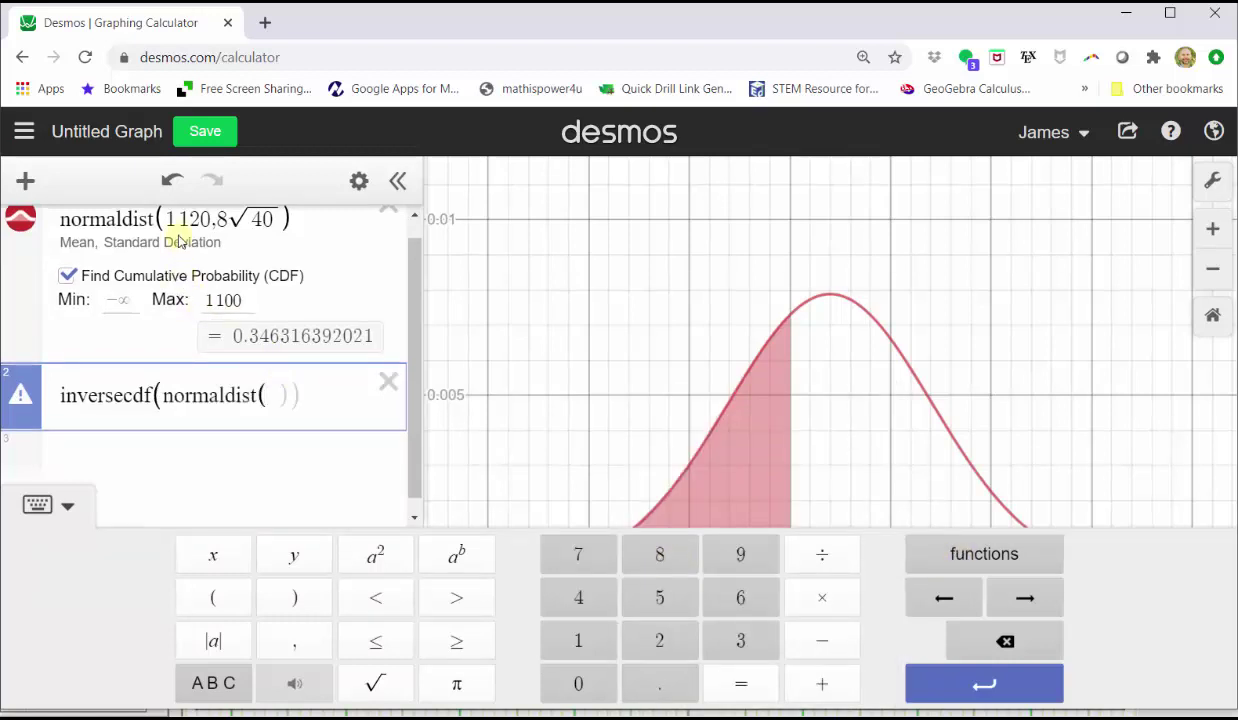
Enter the normaldist parameters 1120 and 8√40 on the keypad.
{"action": "left_click", "coordinate": [576, 640]}
{"action": "left_click", "coordinate": [576, 640]}
{"action": "left_click", "coordinate": [645, 643]}
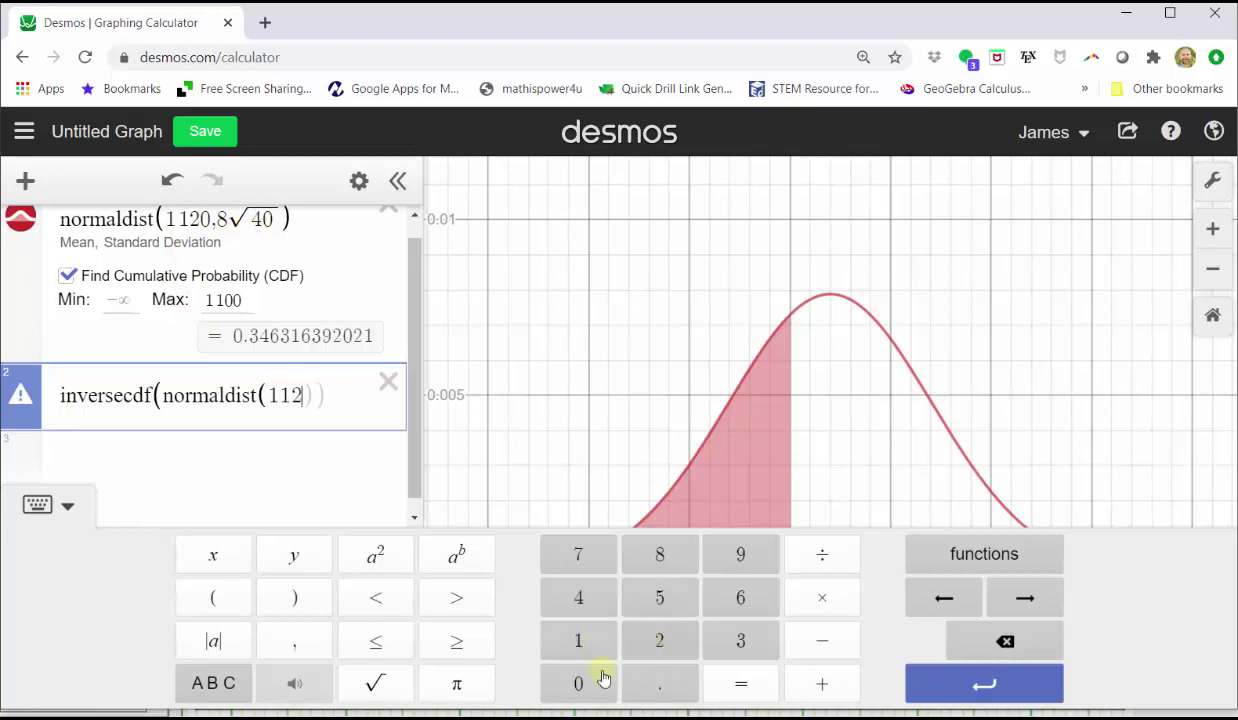
{"action": "left_click", "coordinate": [578, 682]}
{"action": "left_click", "coordinate": [298, 641]}
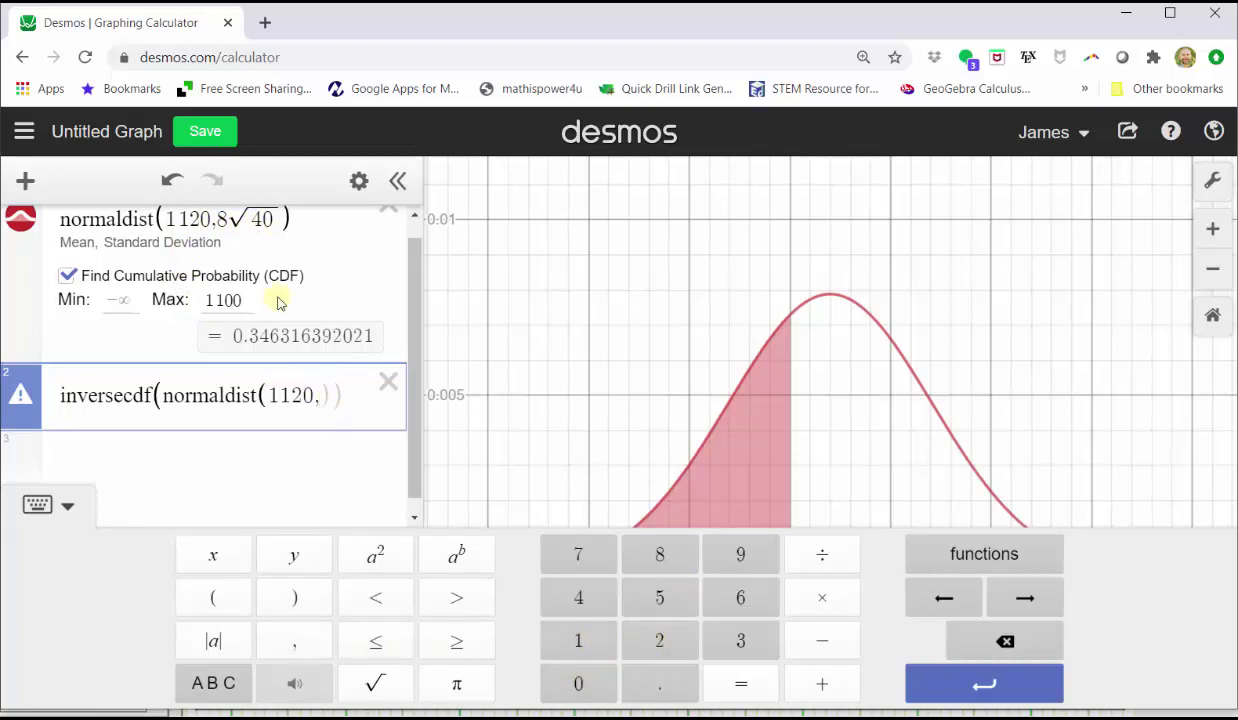
{"action": "left_click", "coordinate": [660, 554]}
{"action": "left_click", "coordinate": [374, 683]}
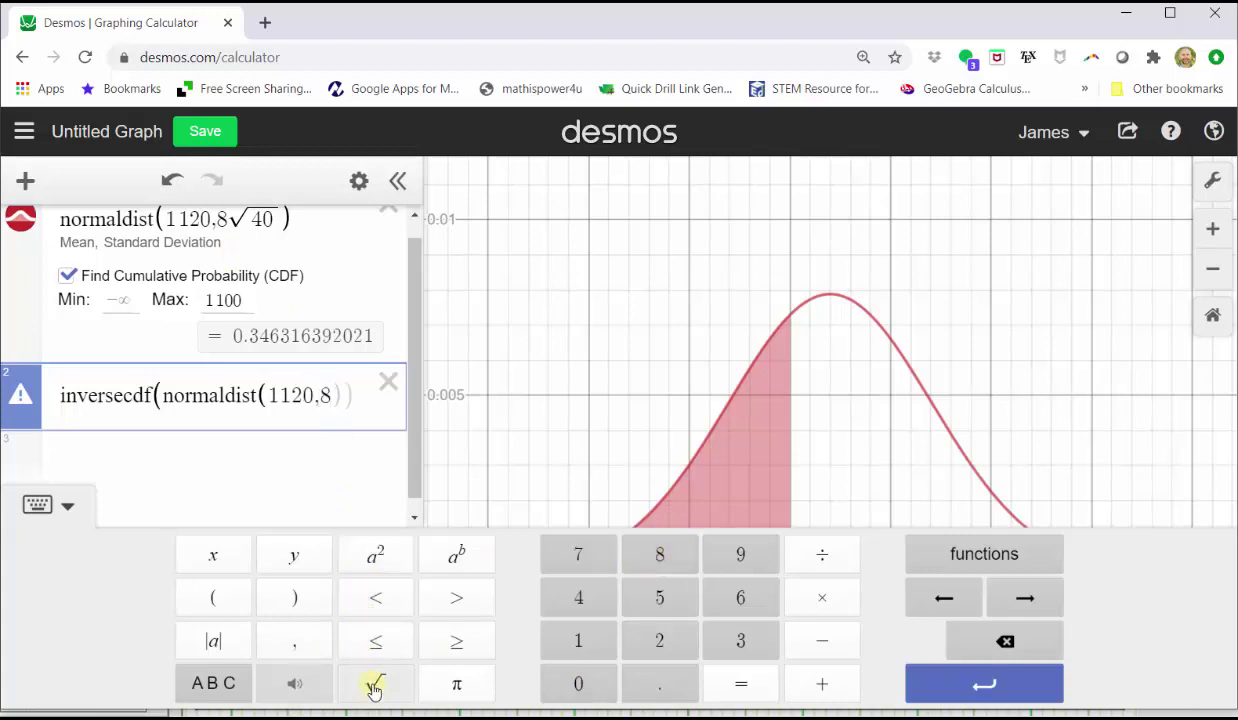
{"action": "left_click", "coordinate": [578, 597]}
{"action": "left_click", "coordinate": [578, 684]}
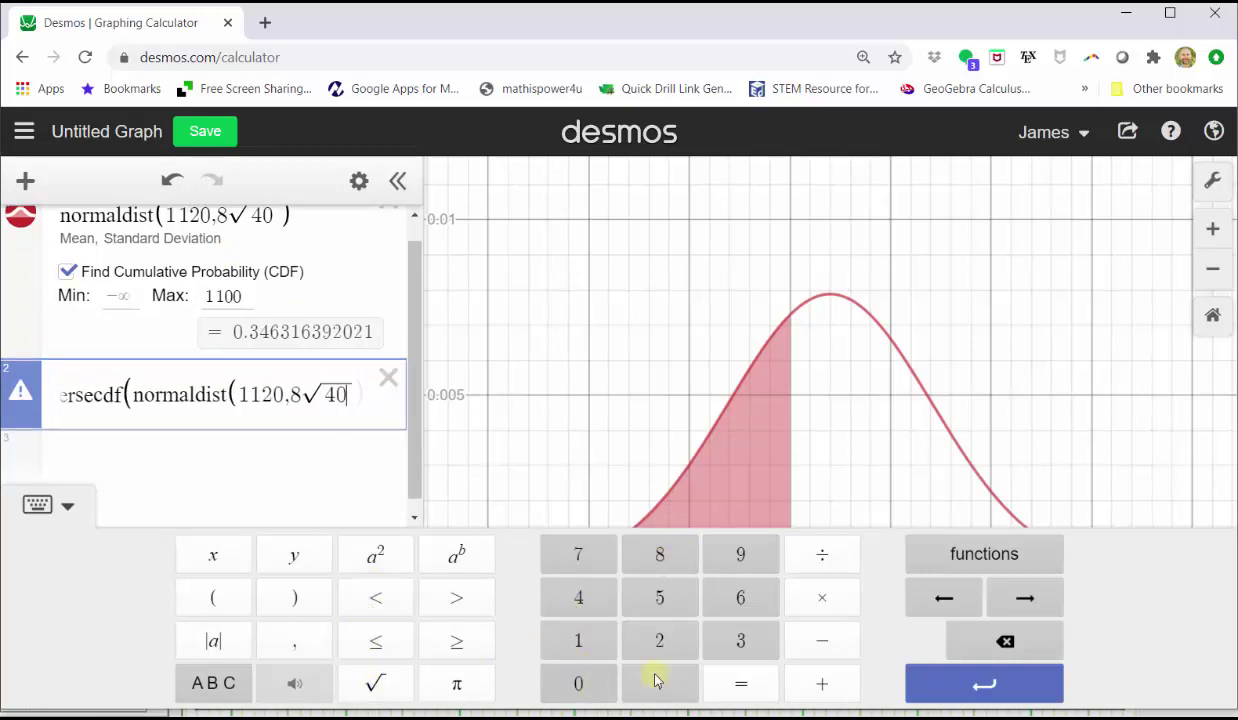
{"action": "left_click", "coordinate": [1024, 598]}
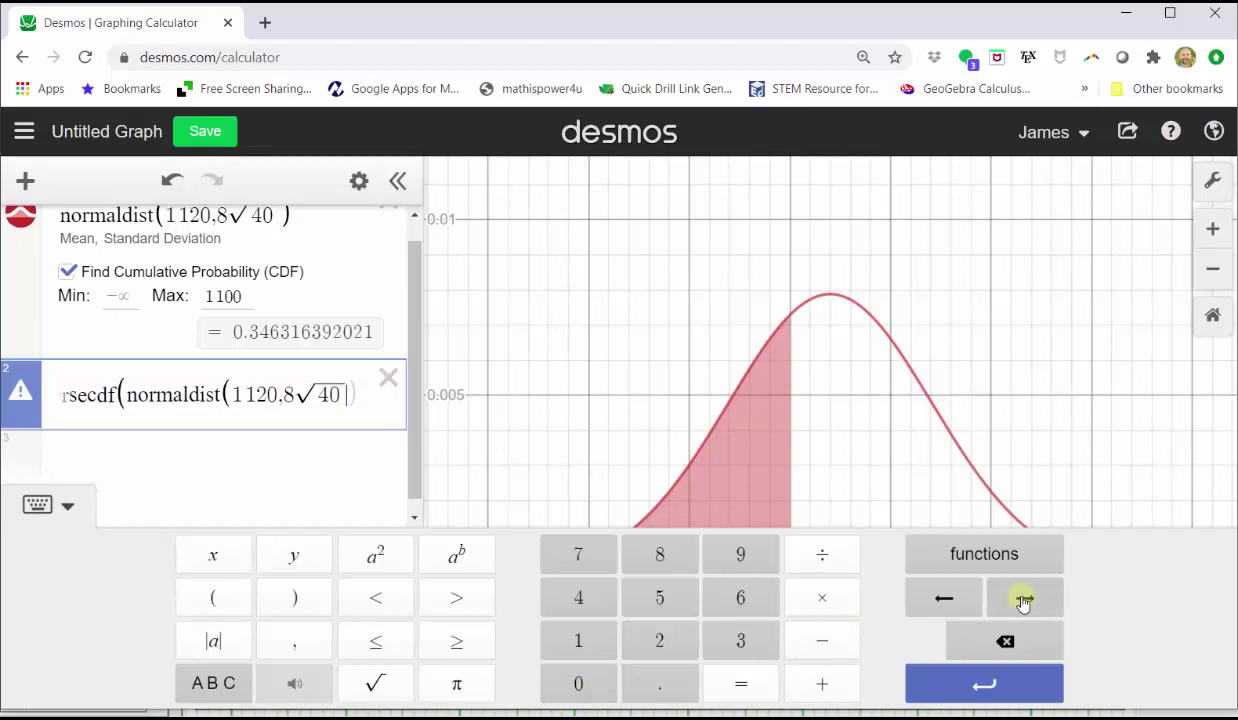
{"action": "left_click", "coordinate": [1024, 598]}
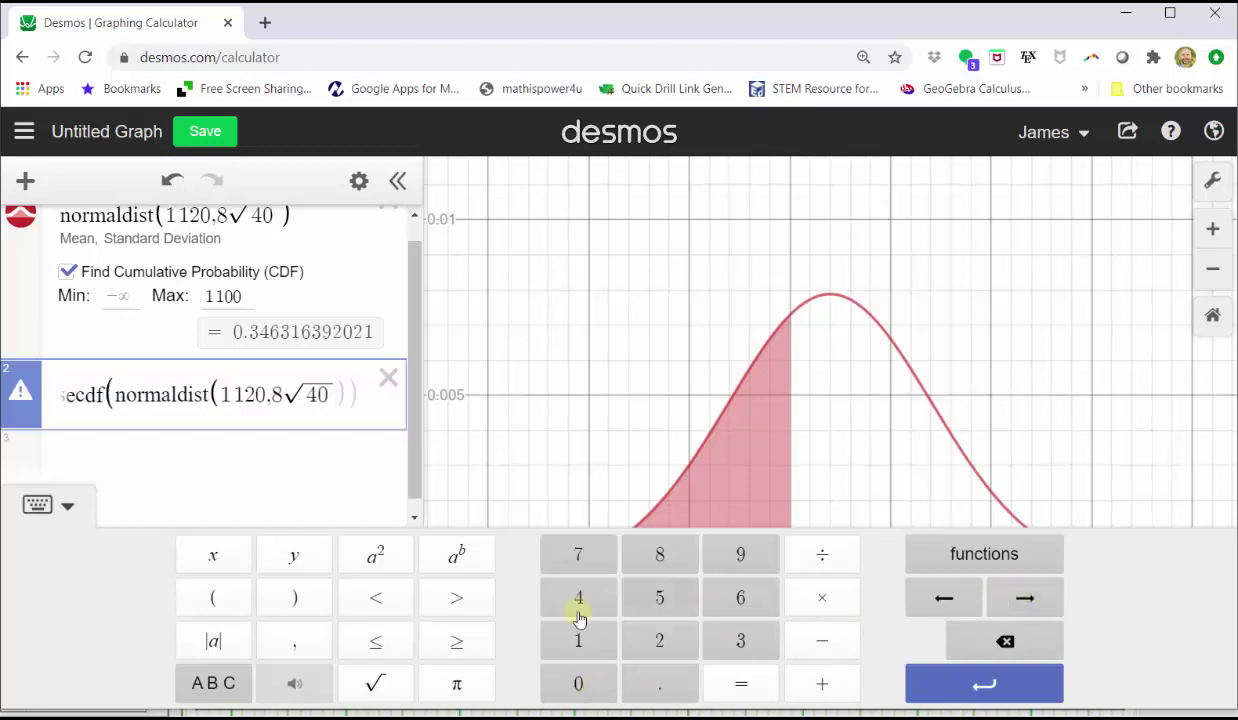
Add probability 0.8 and confirm, giving the 80th percentile 1162.5830404.
{"action": "left_click", "coordinate": [303, 646]}
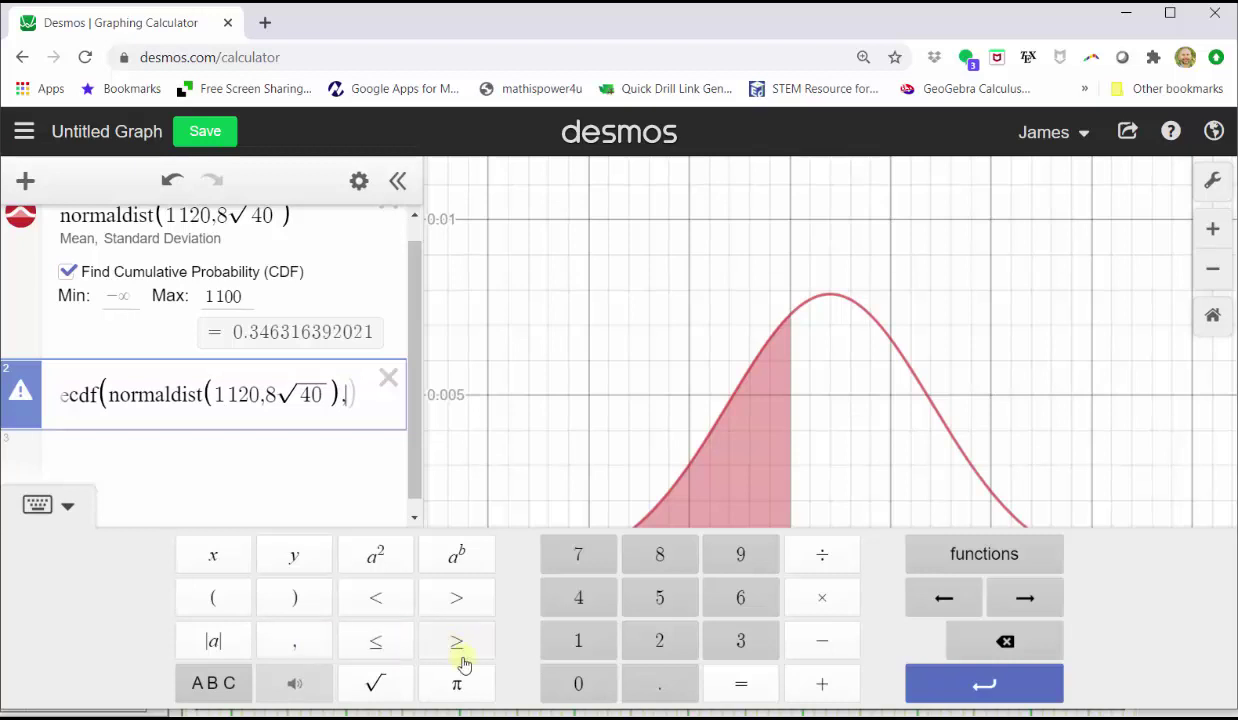
{"action": "left_click", "coordinate": [576, 684]}
{"action": "left_click", "coordinate": [655, 685]}
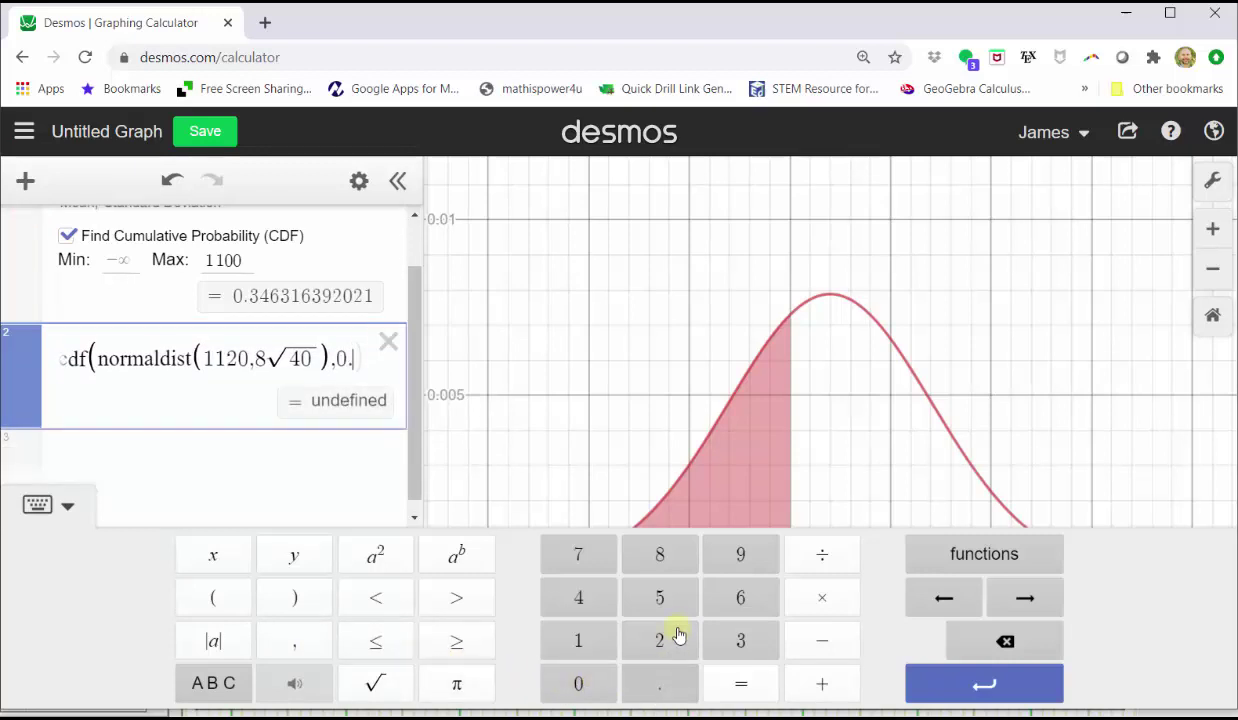
{"action": "left_click", "coordinate": [664, 554]}
{"action": "left_click", "coordinate": [946, 679]}
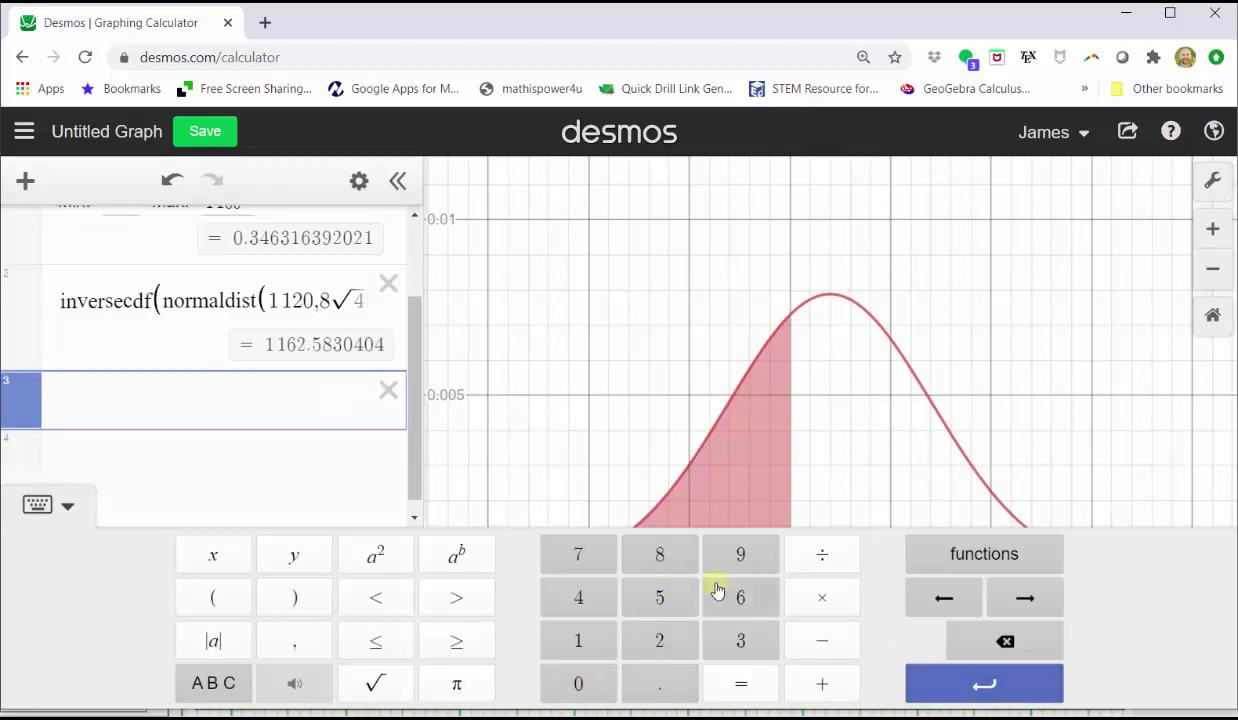
Change the CDF upper bound from 1100 to 1162.6, confirming probability 0.800093828164.
{"action": "left_click_drag", "start_coordinate": [409, 445], "coordinate": [414, 359]}
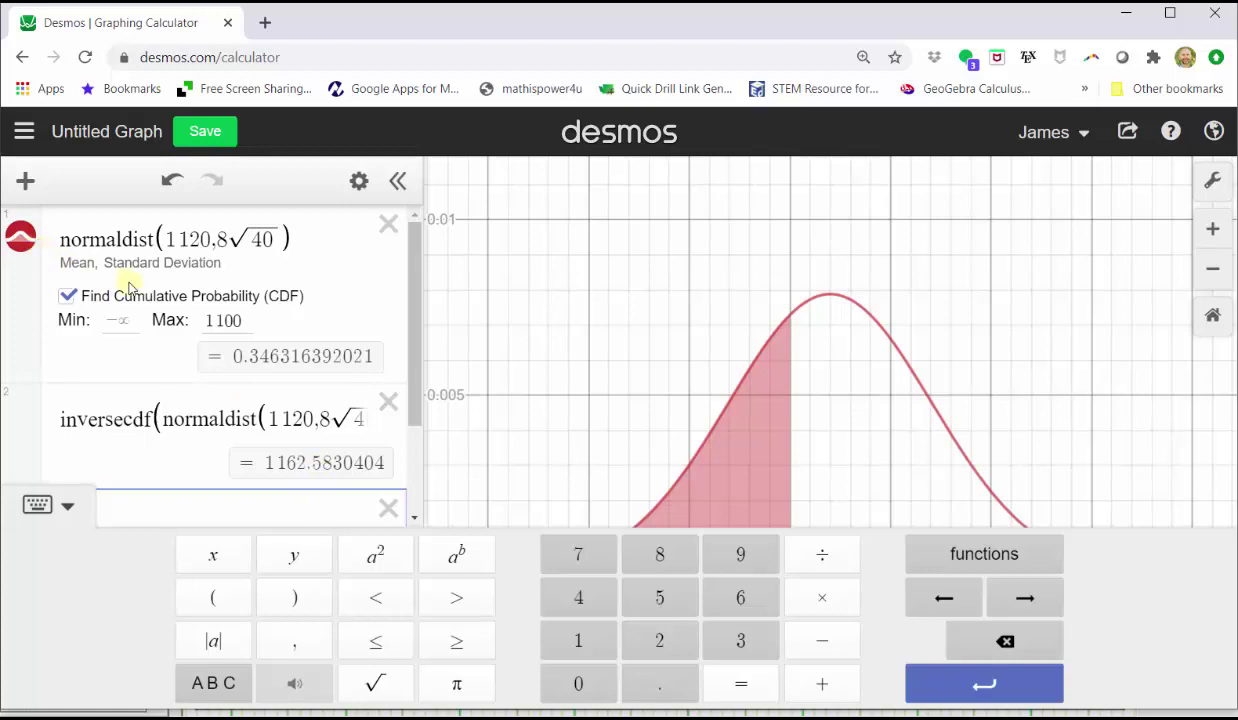
{"action": "left_click_drag", "start_coordinate": [209, 320], "coordinate": [266, 322]}
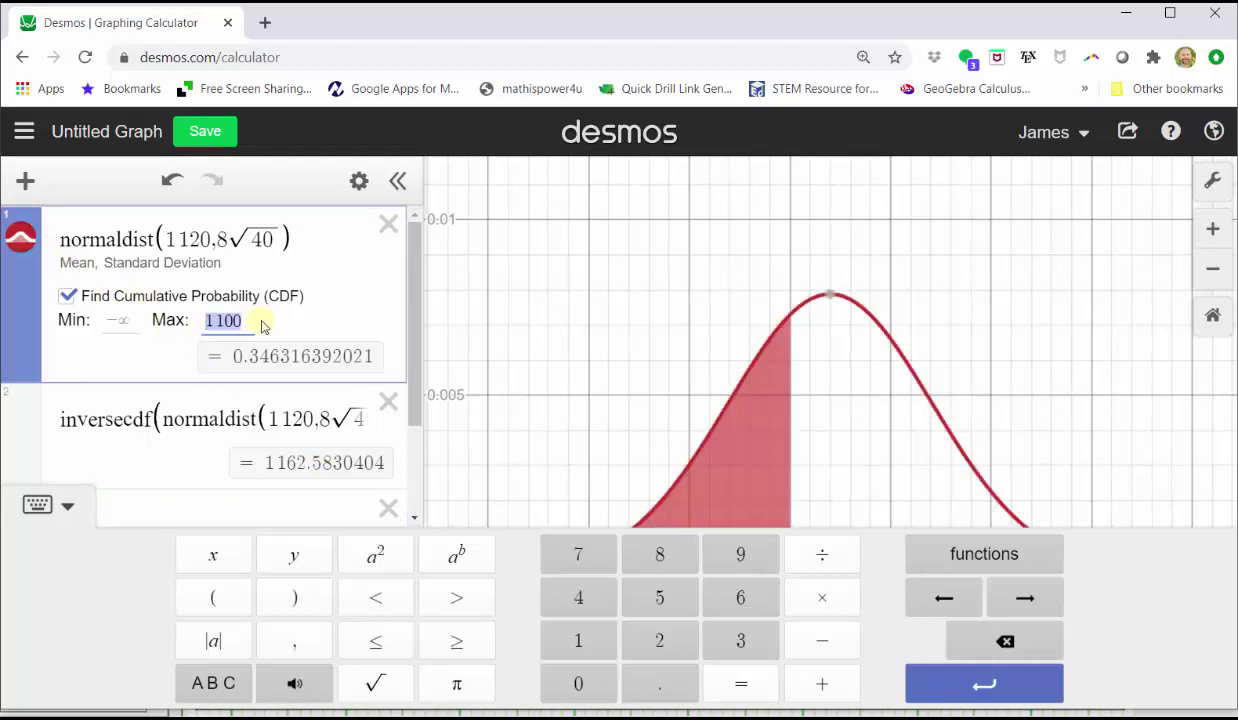
{"action": "left_click", "coordinate": [566, 640]}
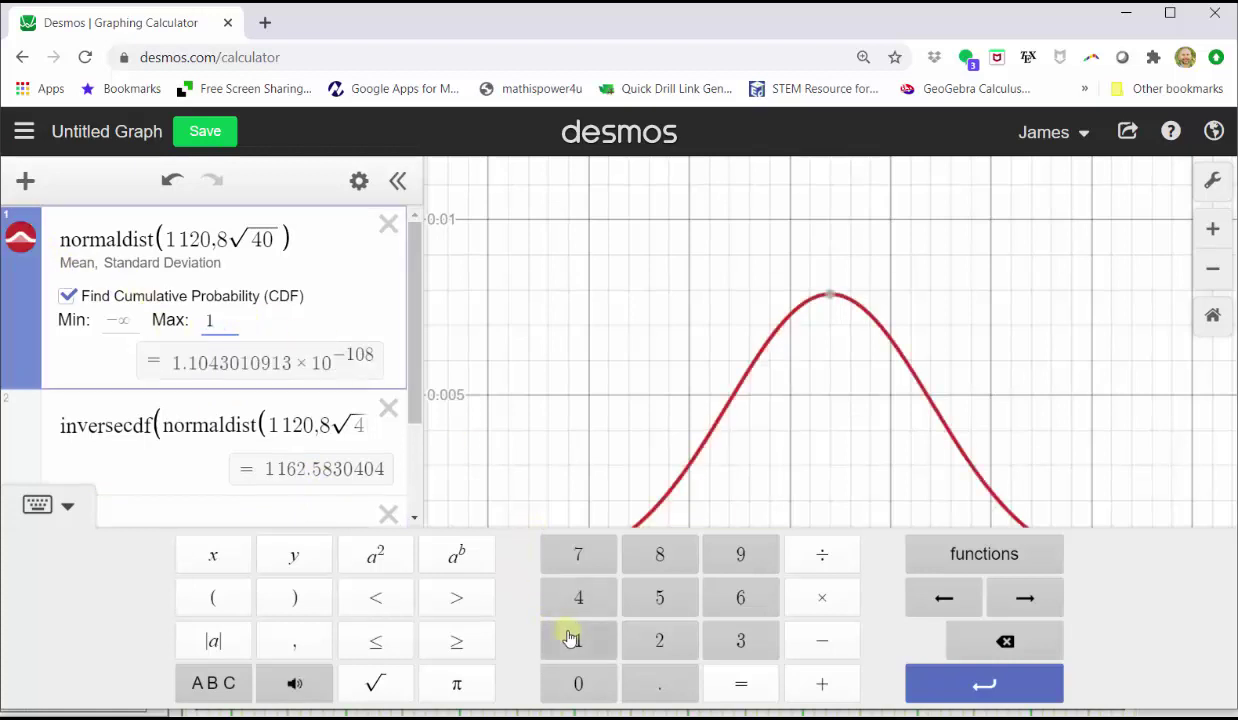
{"action": "left_click", "coordinate": [566, 640]}
{"action": "left_click", "coordinate": [737, 597]}
{"action": "left_click", "coordinate": [661, 640]}
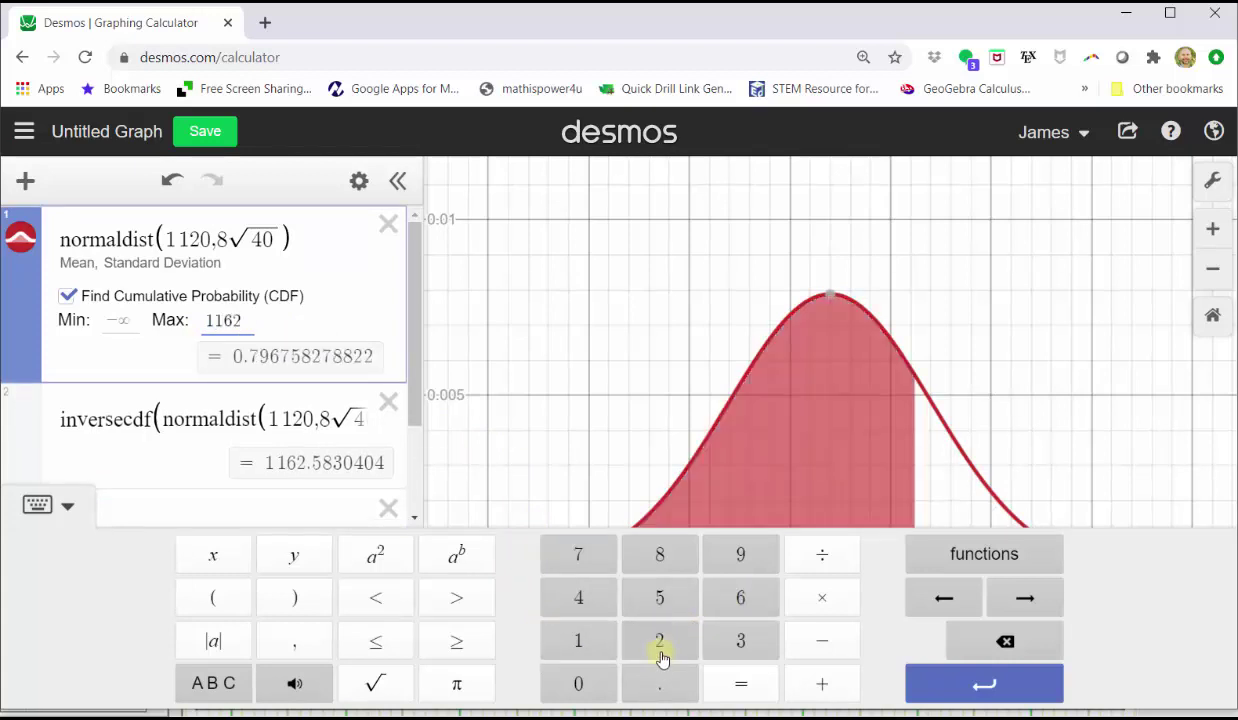
{"action": "left_click", "coordinate": [660, 681]}
{"action": "left_click", "coordinate": [737, 597]}
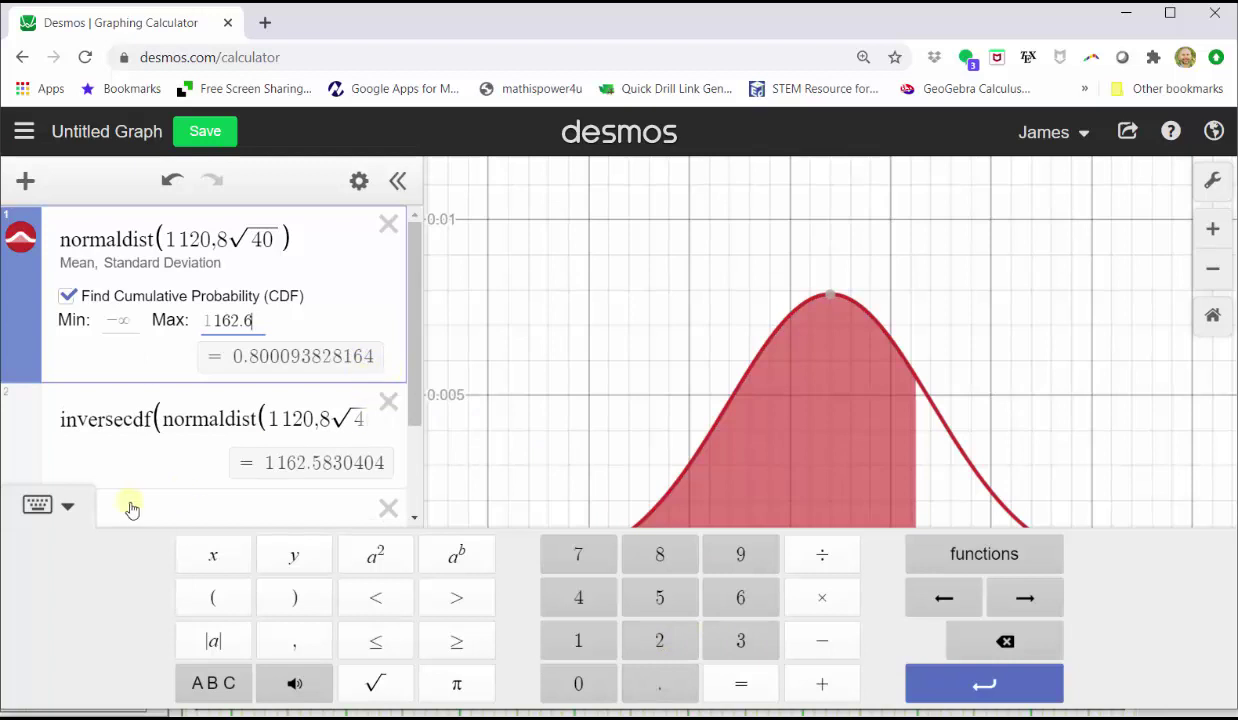
{"action": "left_click", "coordinate": [38, 505]}
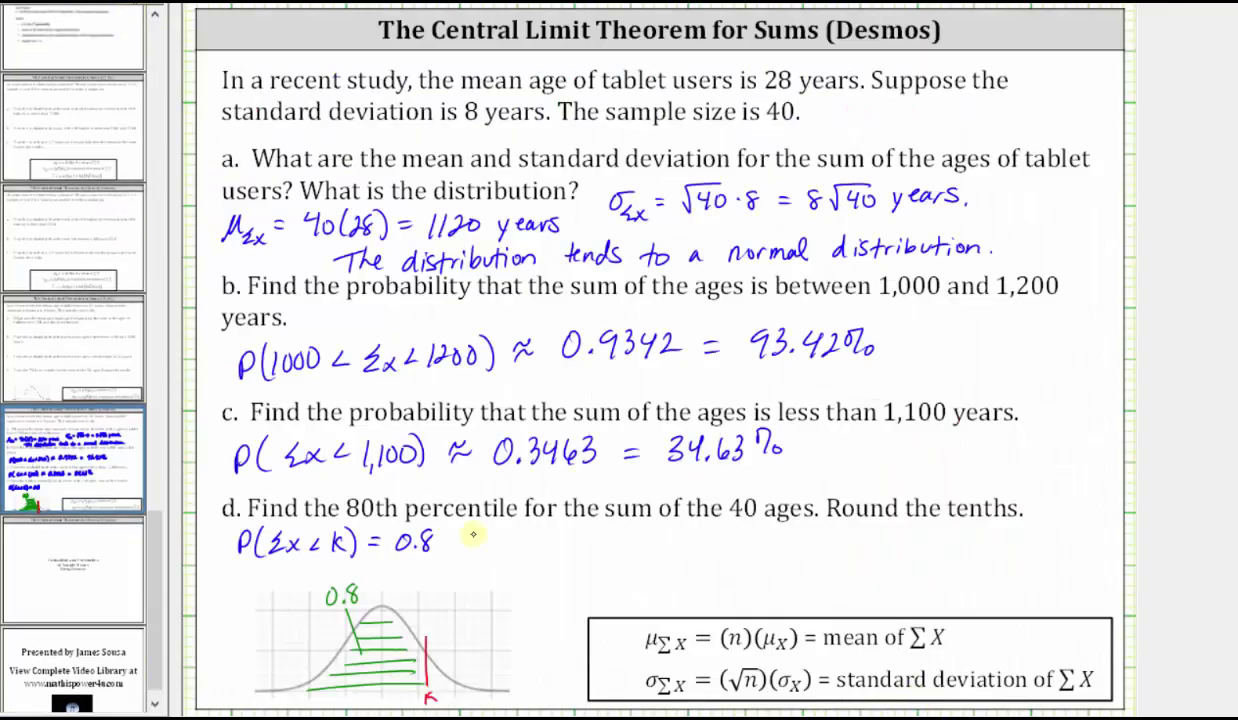
Write ⇒ K ≈ 1162.6 after the 0.8 in part d.
{"action": "left_click_drag", "start_coordinate": [457, 541], "coordinate": [478, 540]}
{"action": "mouse_move", "coordinate": [511, 539]}
{"action": "left_mouse_down"}
{"action": "mouse_move", "coordinate": [594, 535]}
{"action": "mouse_move", "coordinate": [621, 547]}
{"action": "mouse_move", "coordinate": [646, 528]}
{"action": "left_mouse_up"}
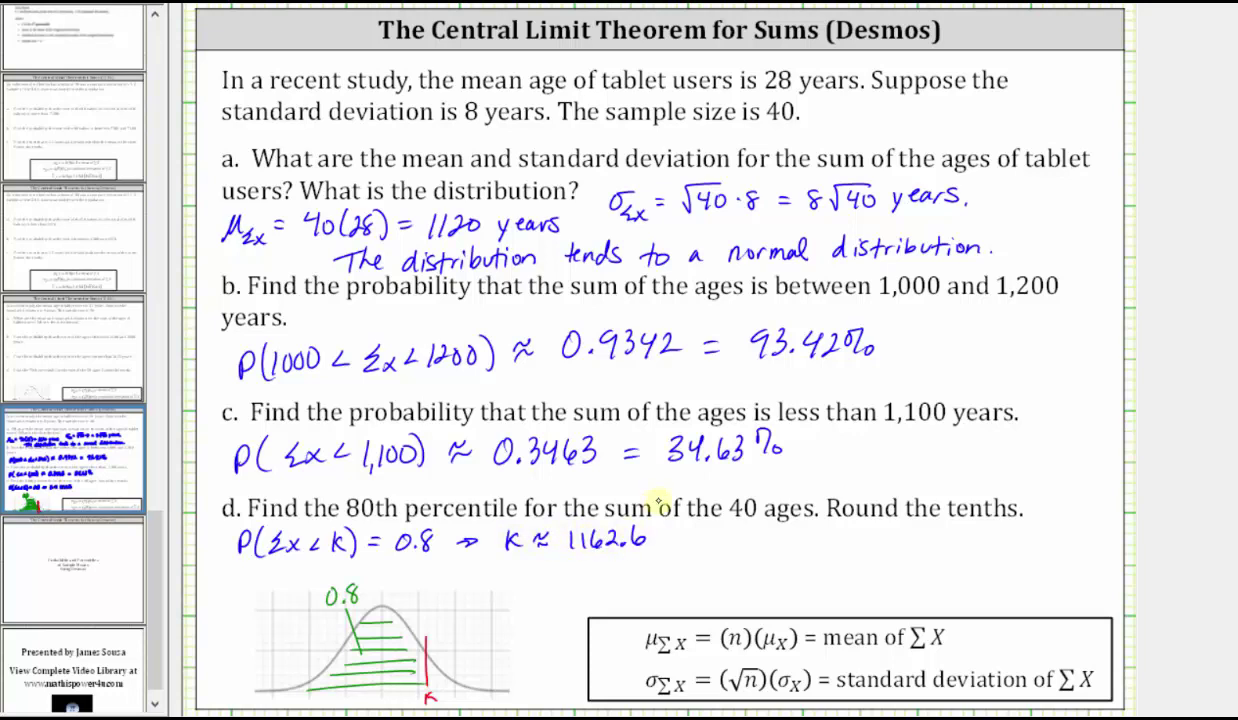